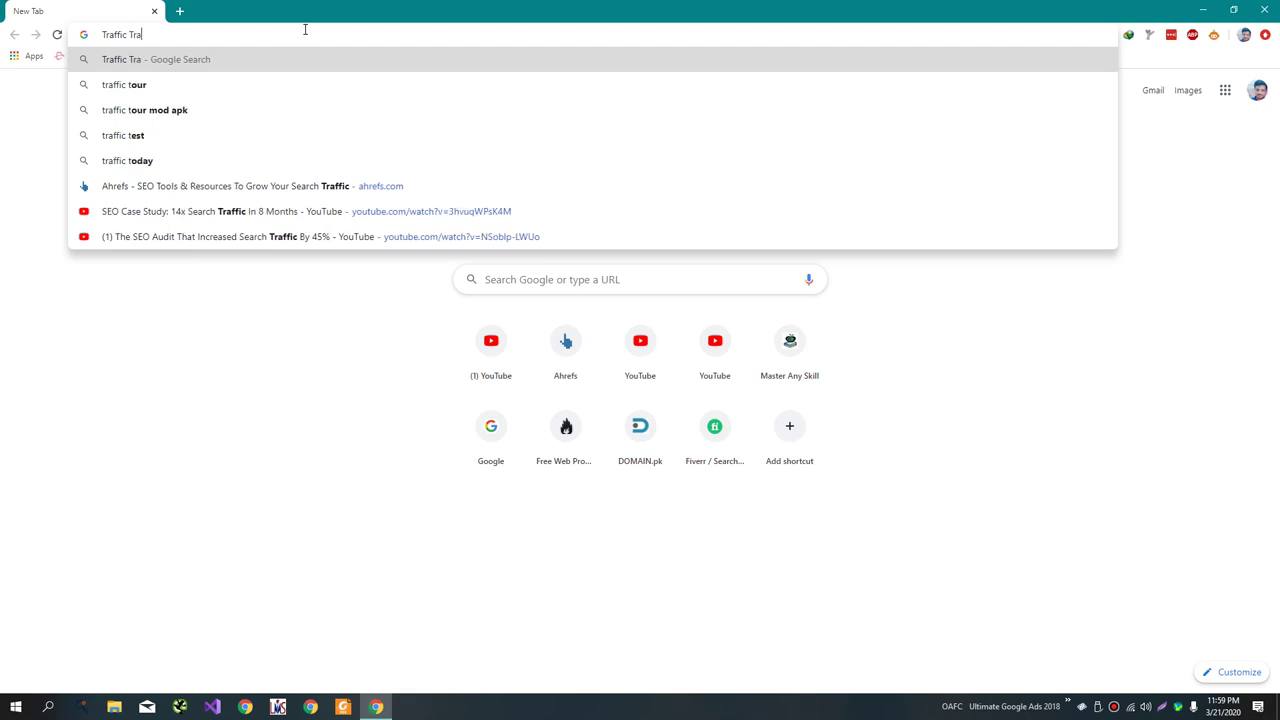
- Search Google for Traffic Travis and open the registration page for its free download
key(Return)
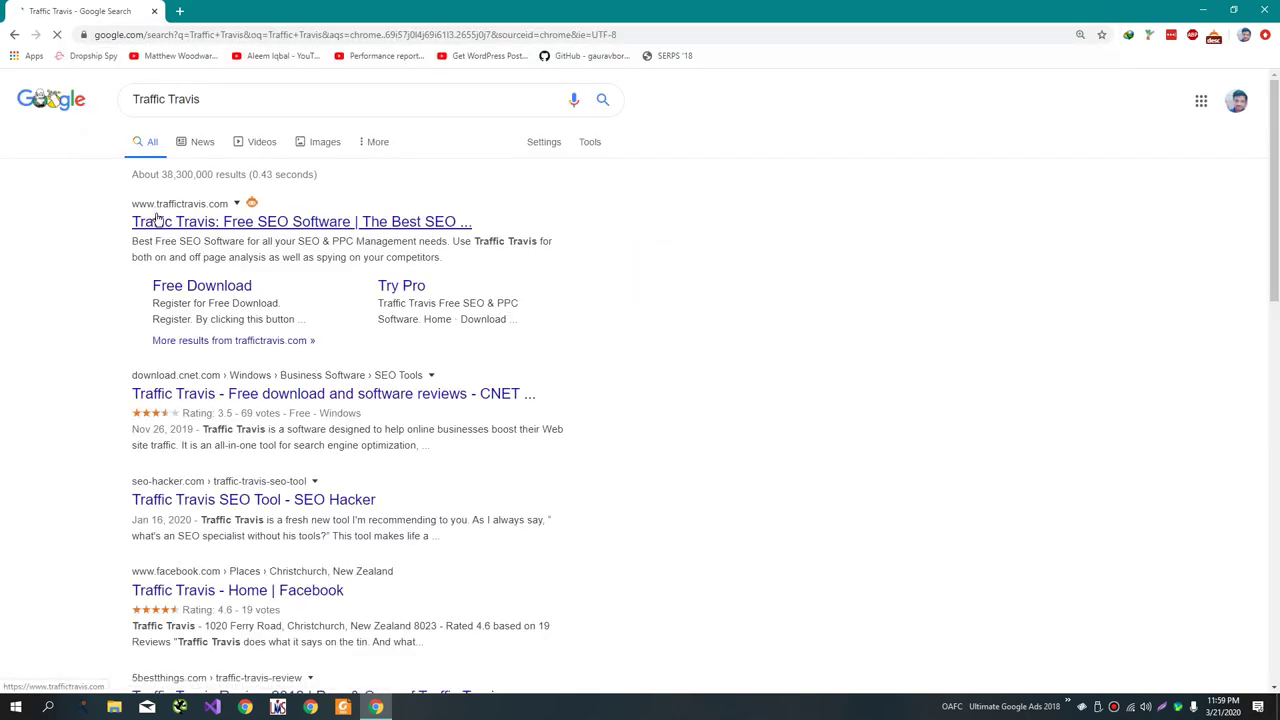
click(158, 220)
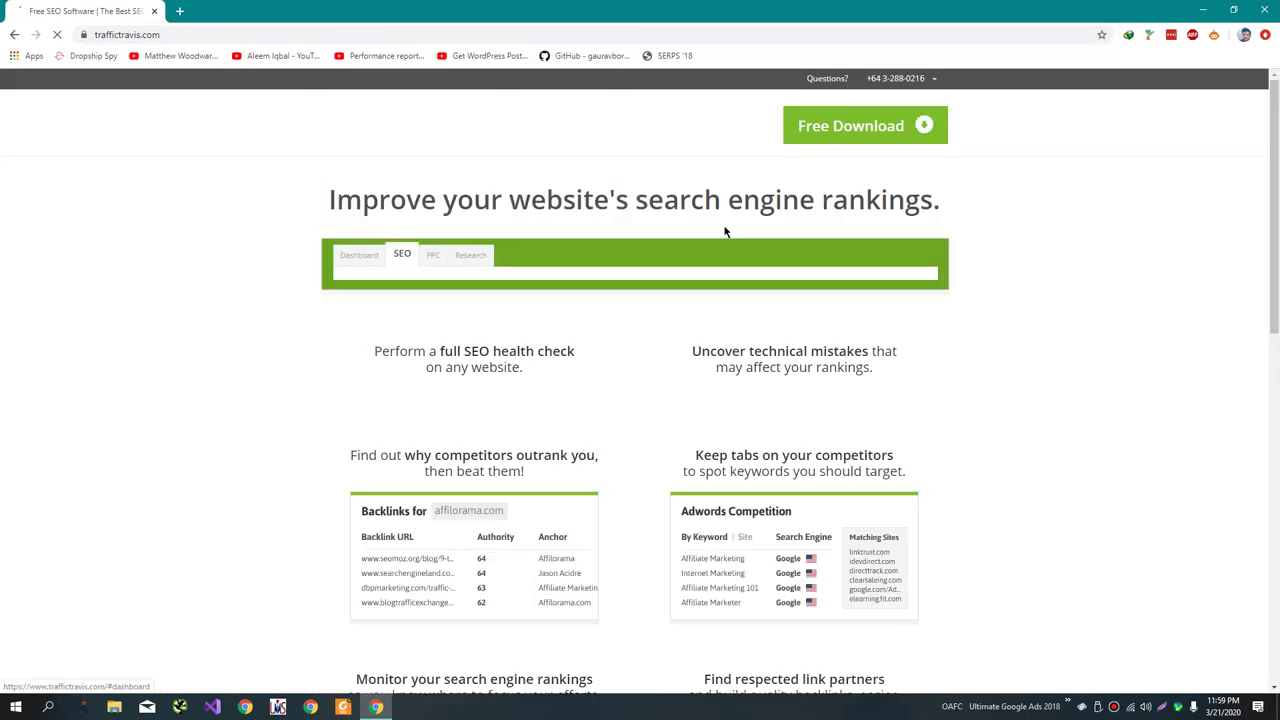
click(803, 130)
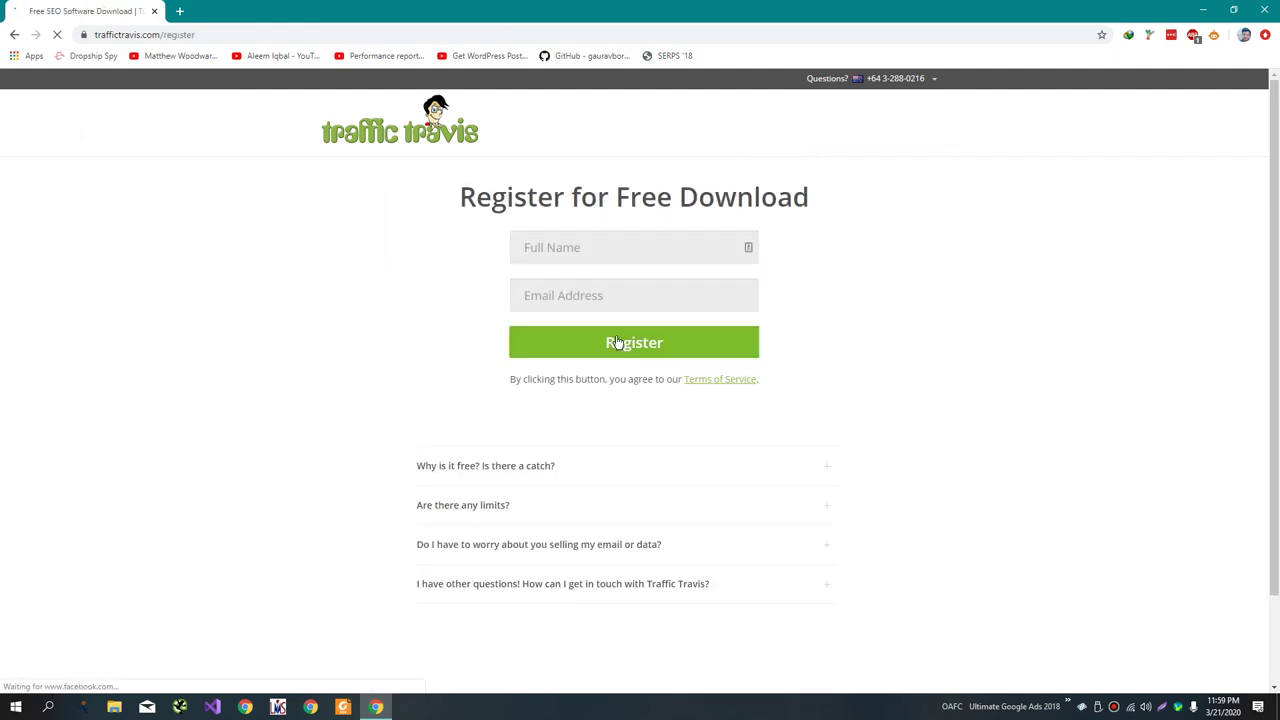
click(625, 255)
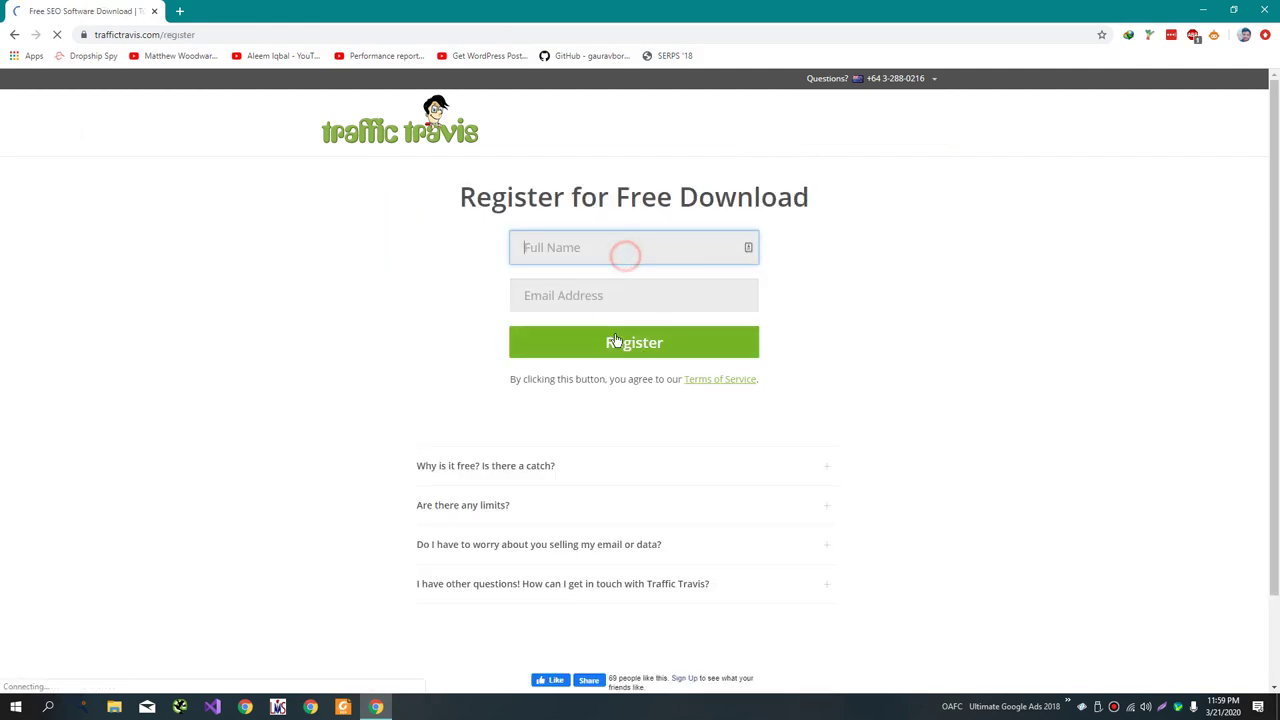
click(593, 290)
click(440, 318)
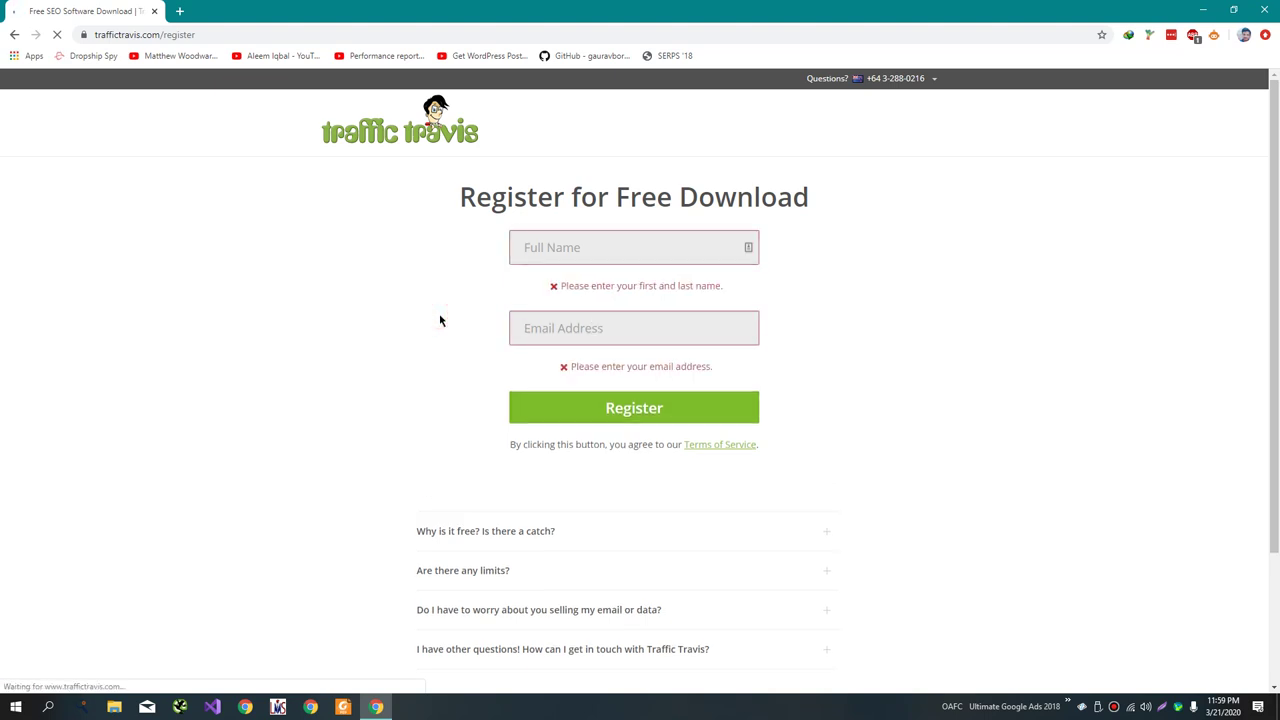
scroll(440, 318, down, 2)
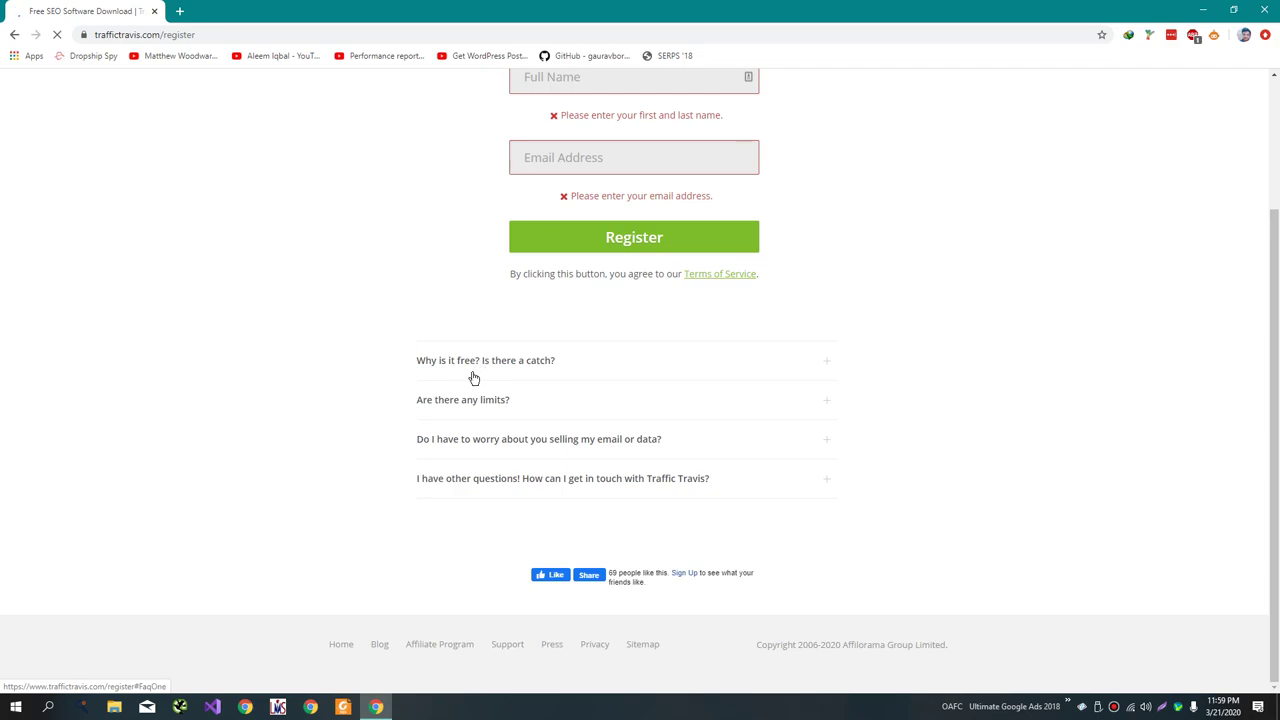
- Close the browser, launch Traffic Travis v4 from the desktop, and dismiss its startup check and intro video
key(alt+F4)
key(super)
key(Escape)
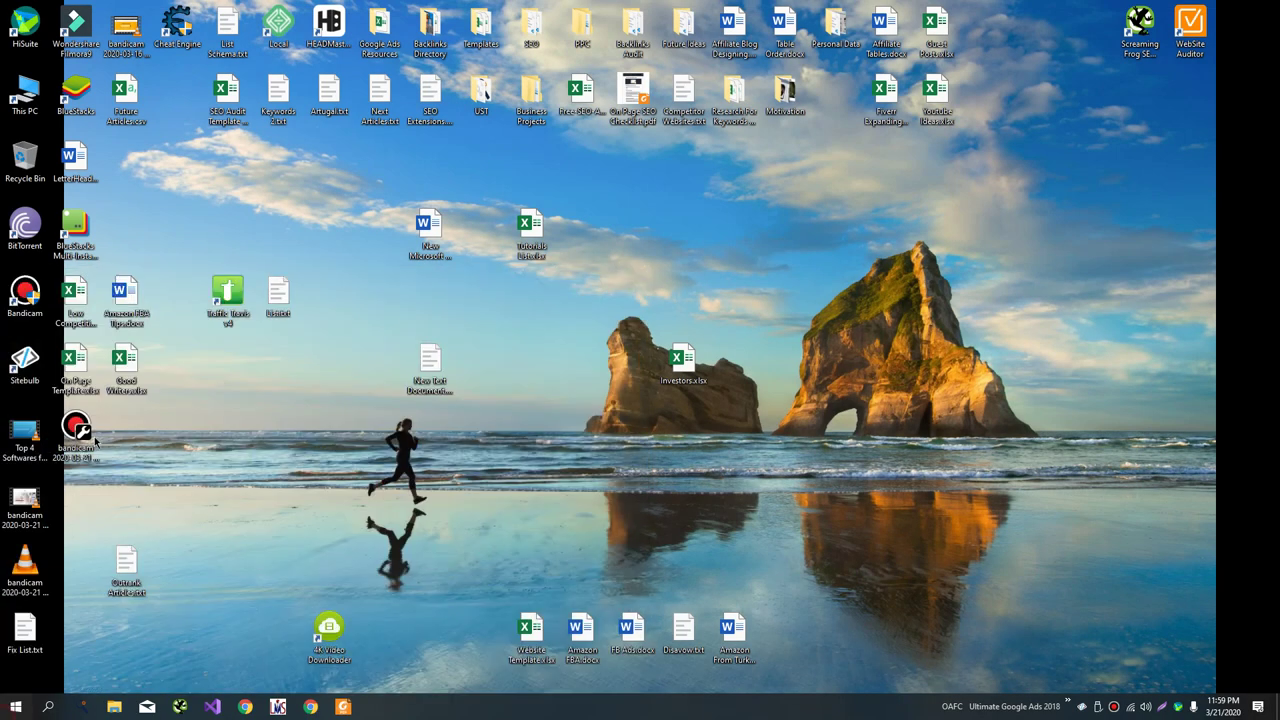
click(229, 320)
double_click(229, 320)
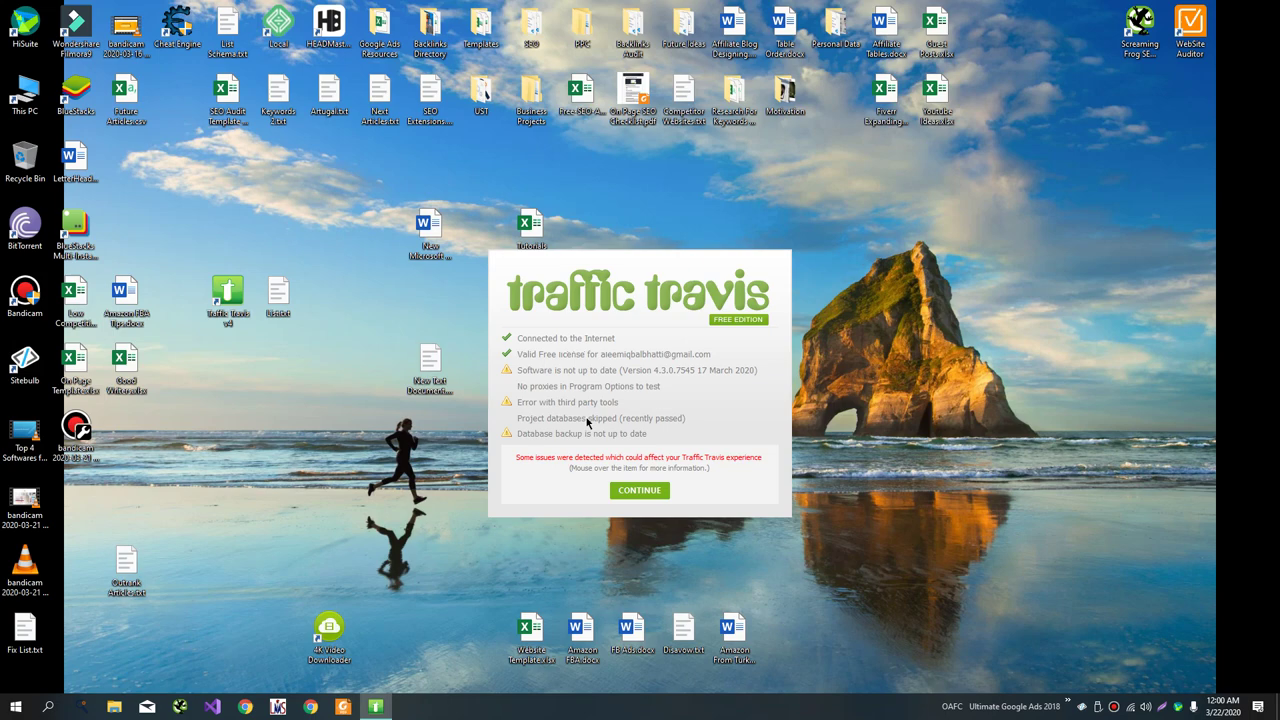
click(627, 490)
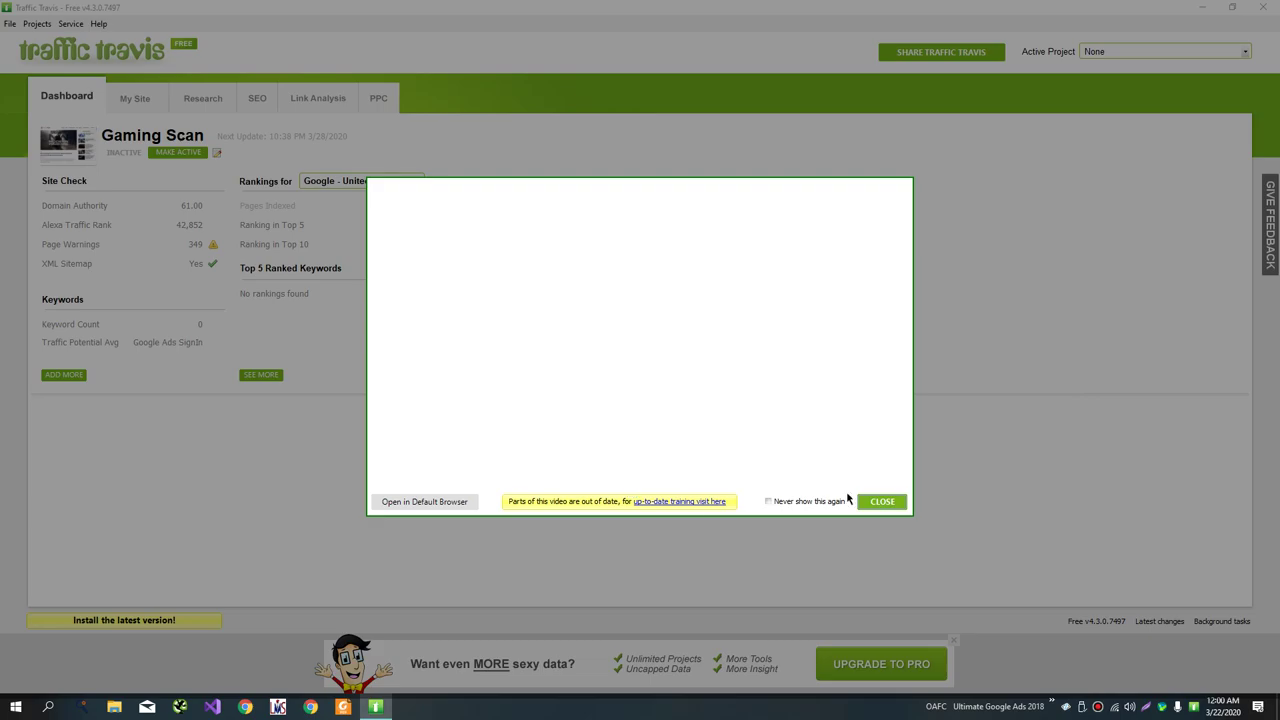
click(882, 501)
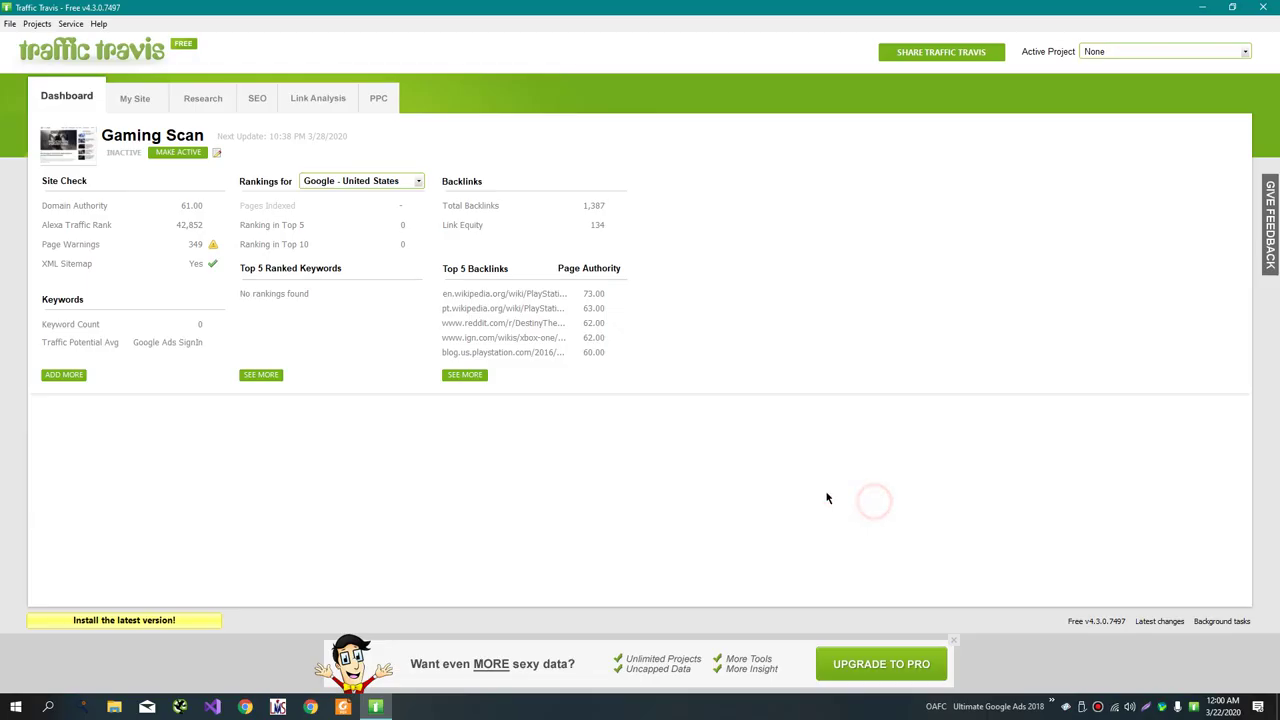
- Delete the existing Gaming Scan project
click(215, 153)
click(371, 489)
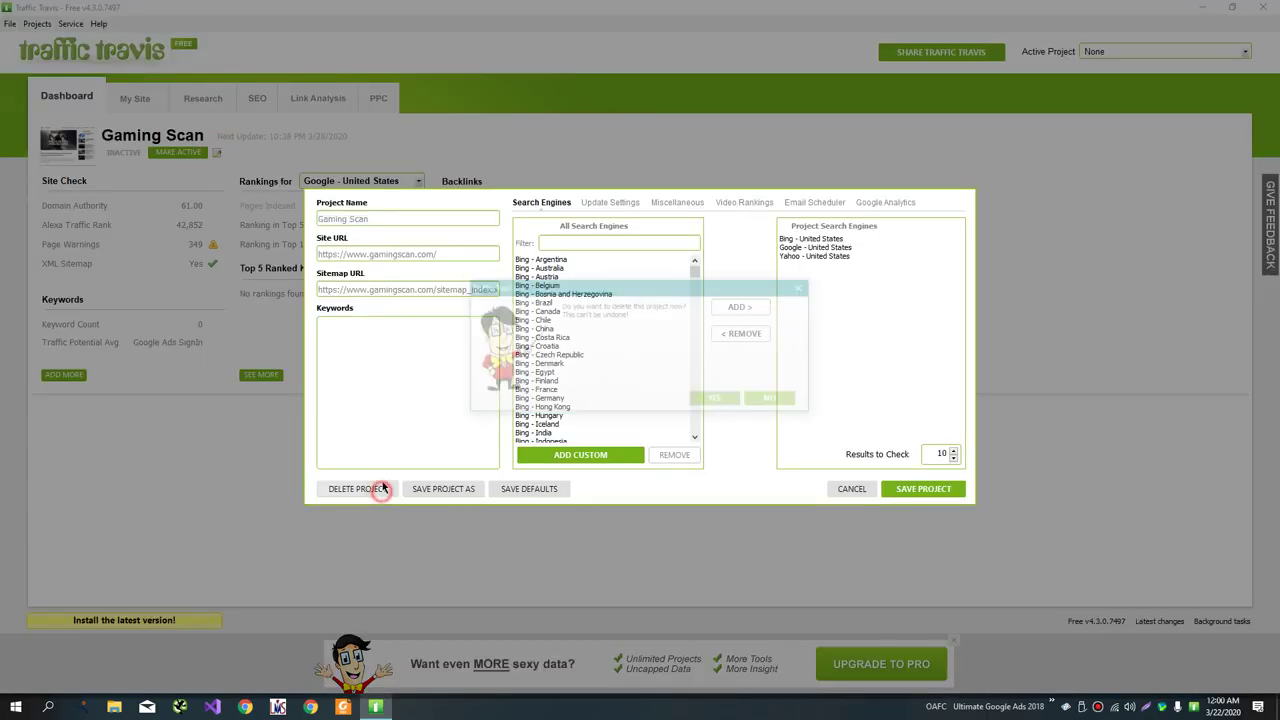
click(726, 402)
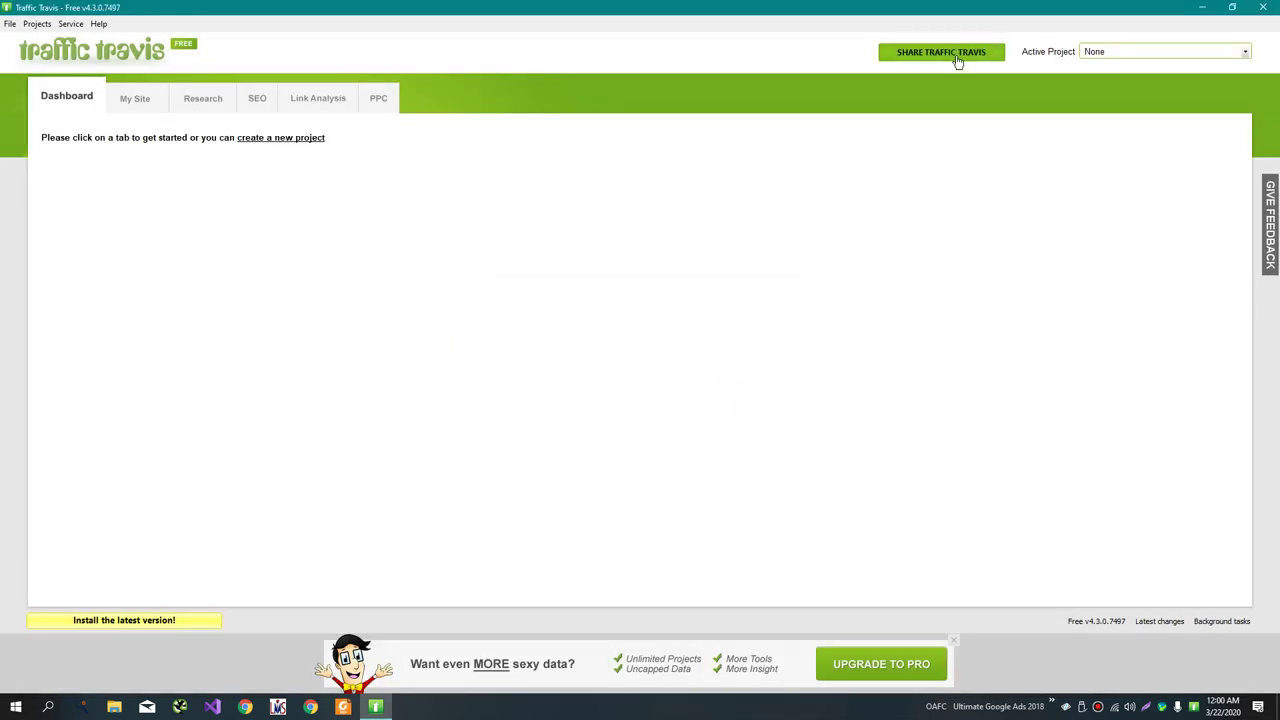
- Create a new project named Gaming Scan
click(1083, 53)
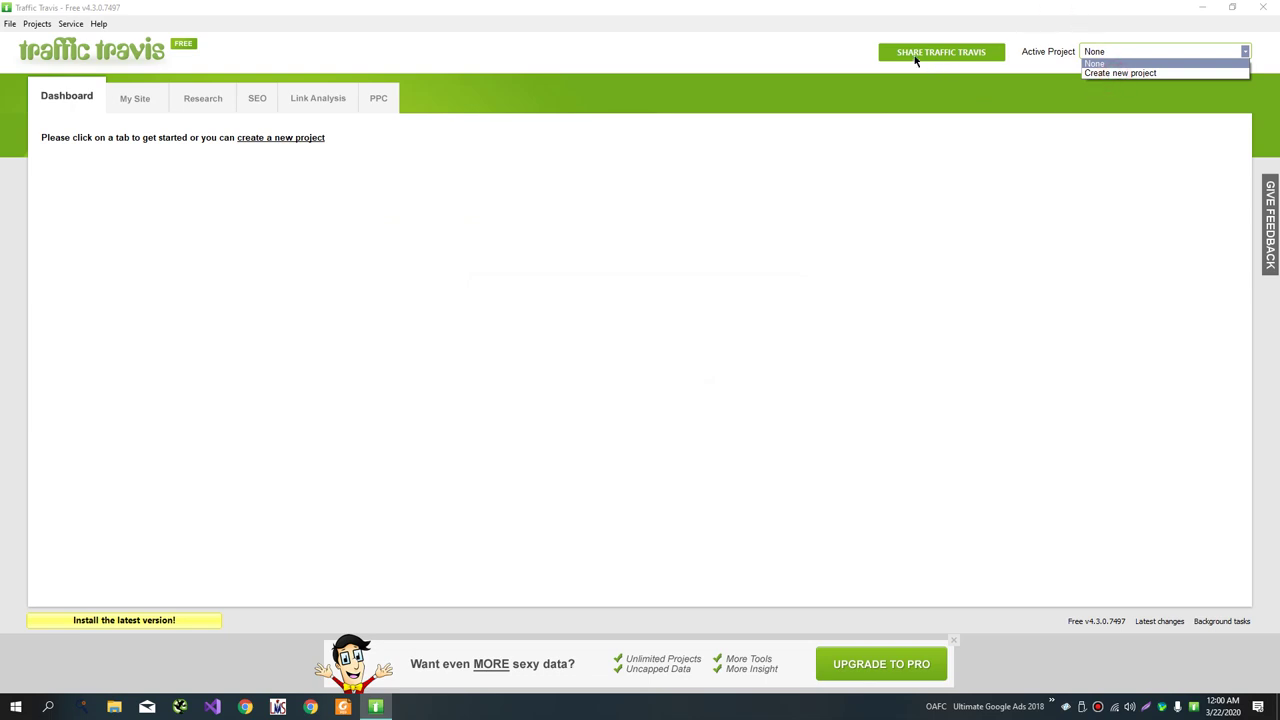
key(Down)
key(Return)
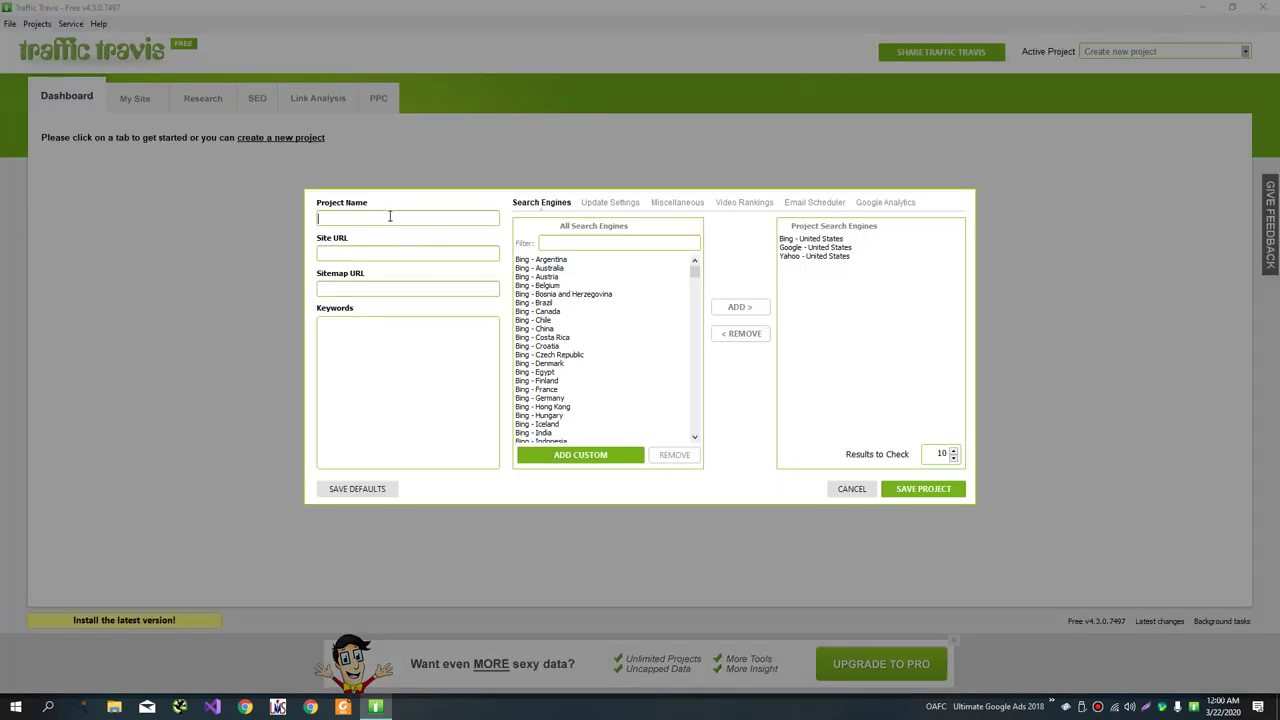
text(Gaming Scan)
click(310, 707)
text(ga)
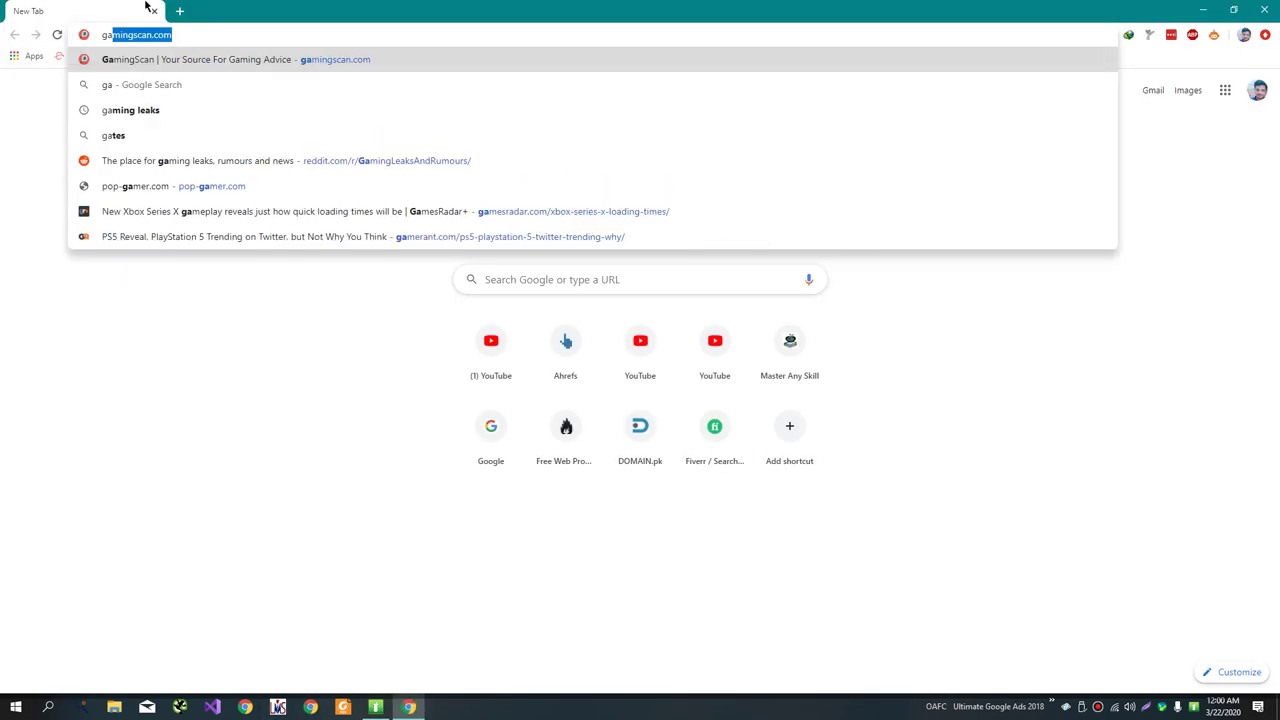
key(Return)
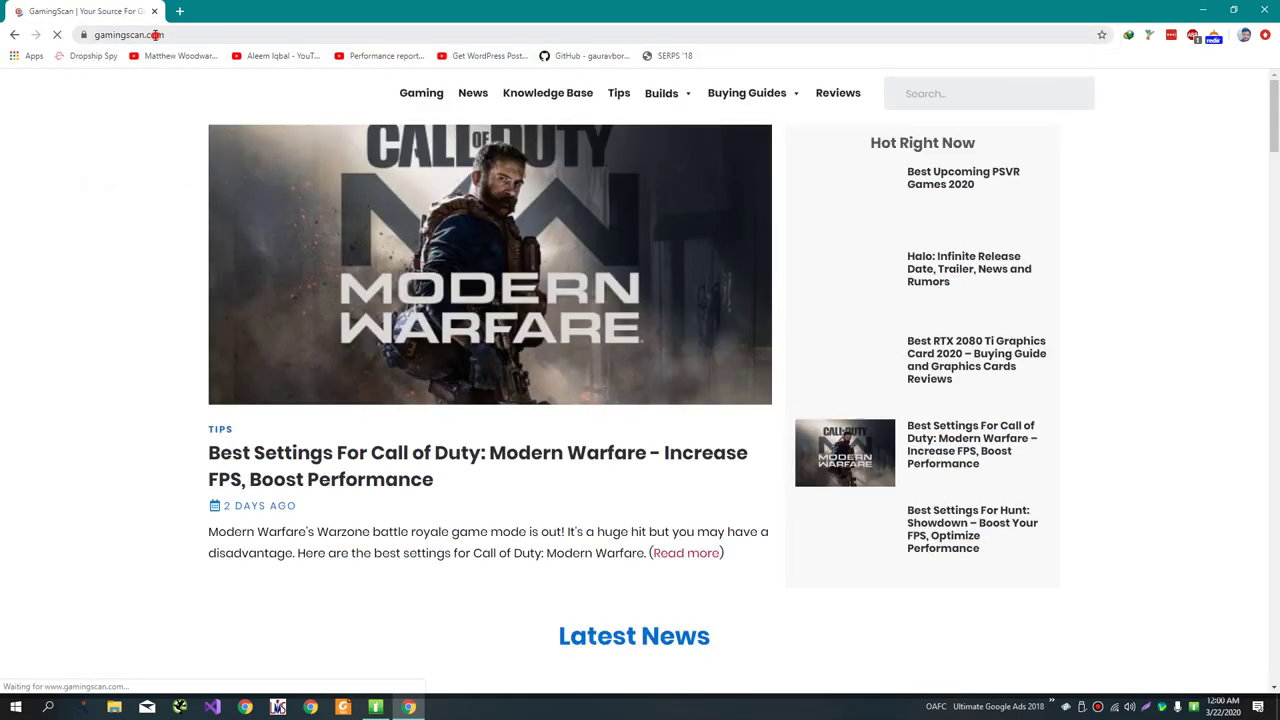
click(378, 707)
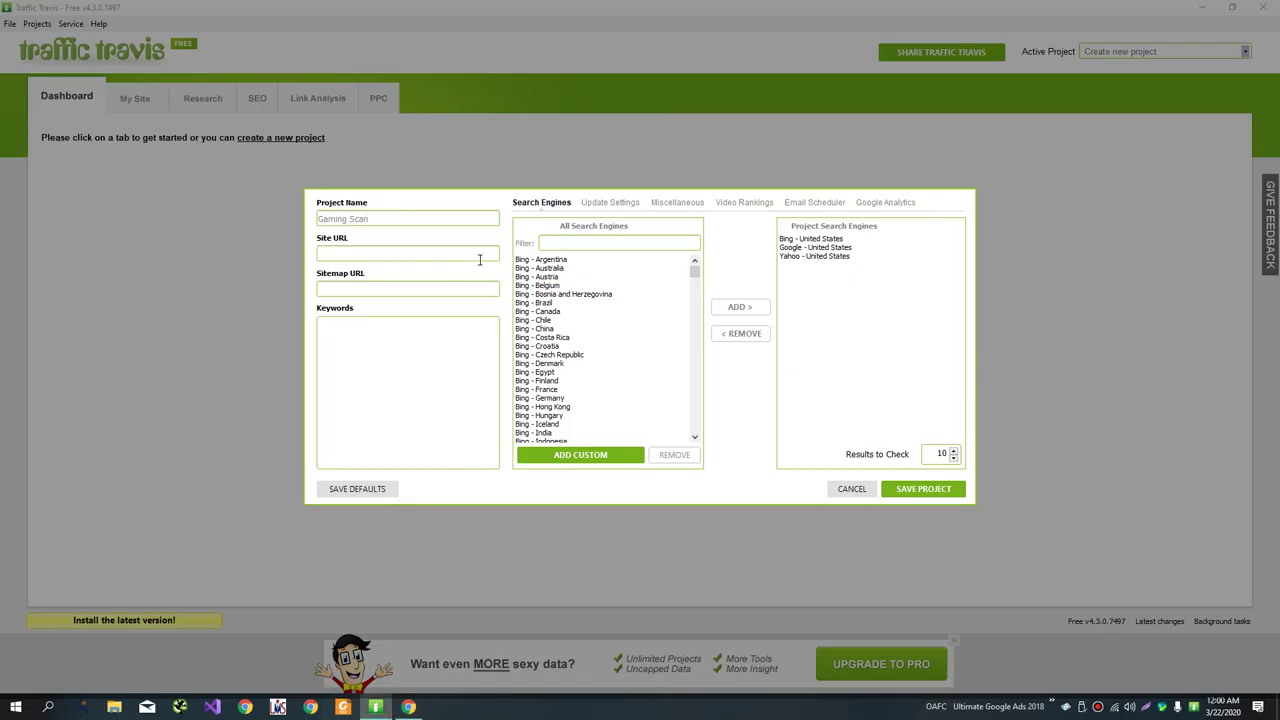
click(447, 255)
text(https://www.gamingscan.com/)
- Load the site's sitemap.xml in Chrome and copy the resulting sitemap_index.xml address into the project's sitemap URL
click(443, 288)
key(alt+Tab)
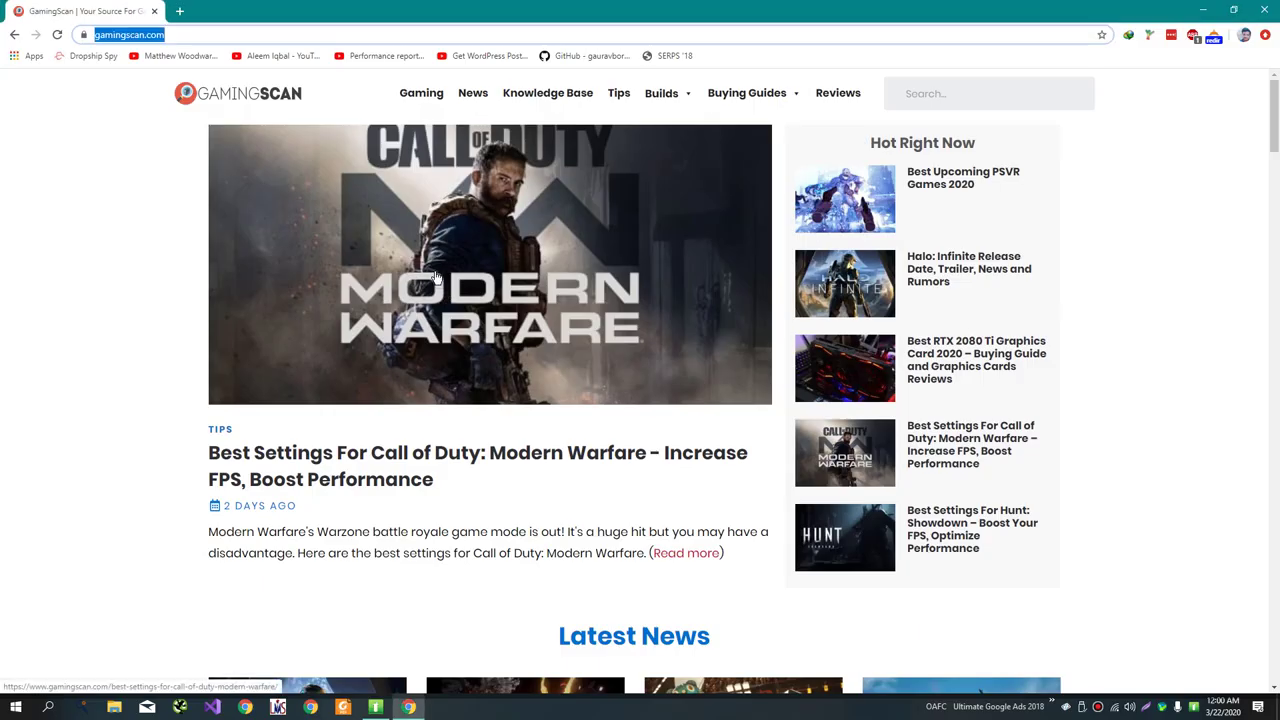
key(End)
text(sitemap)
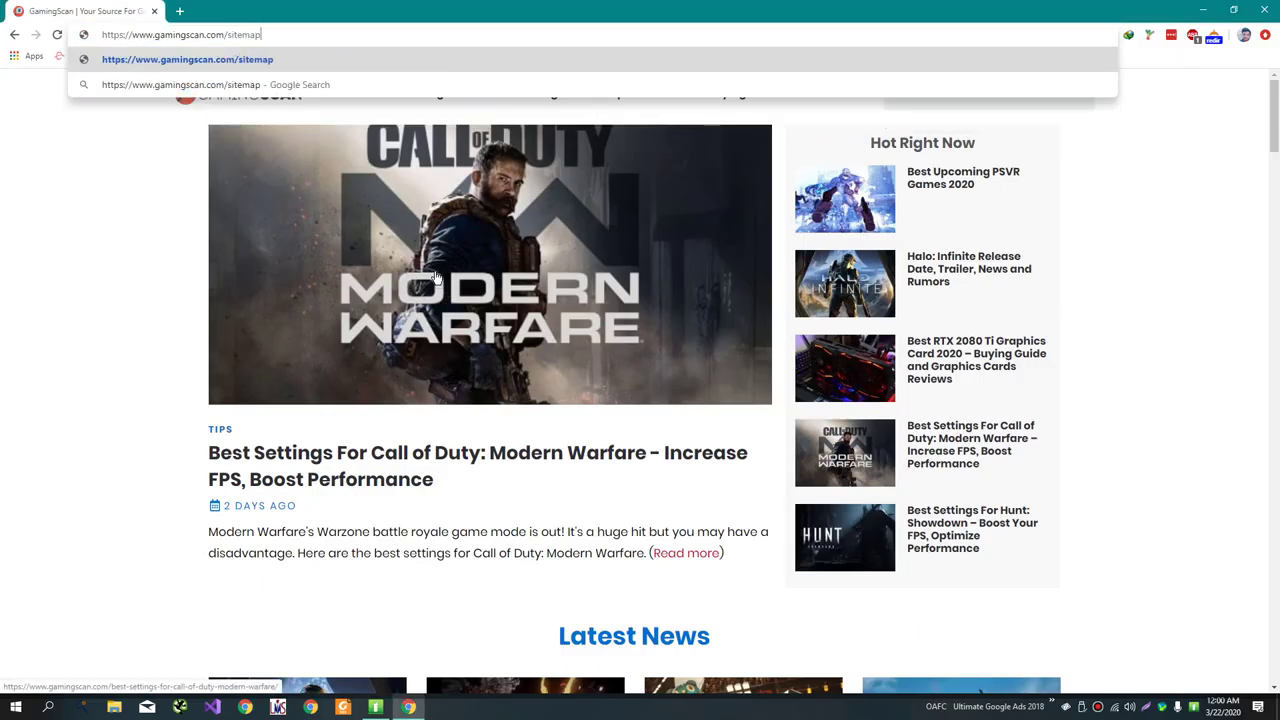
text(.xml)
key(Return)
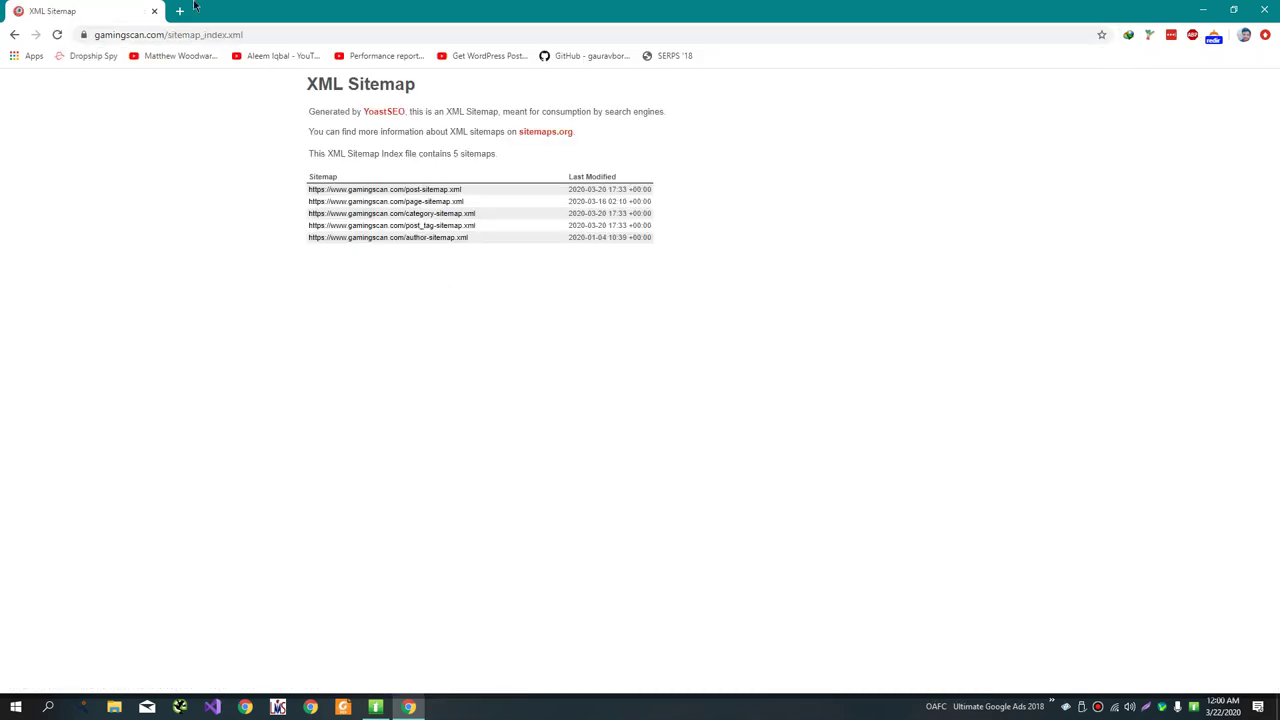
click(209, 38)
key(ctrl+c)
key(alt+Tab)
key(ctrl+v)
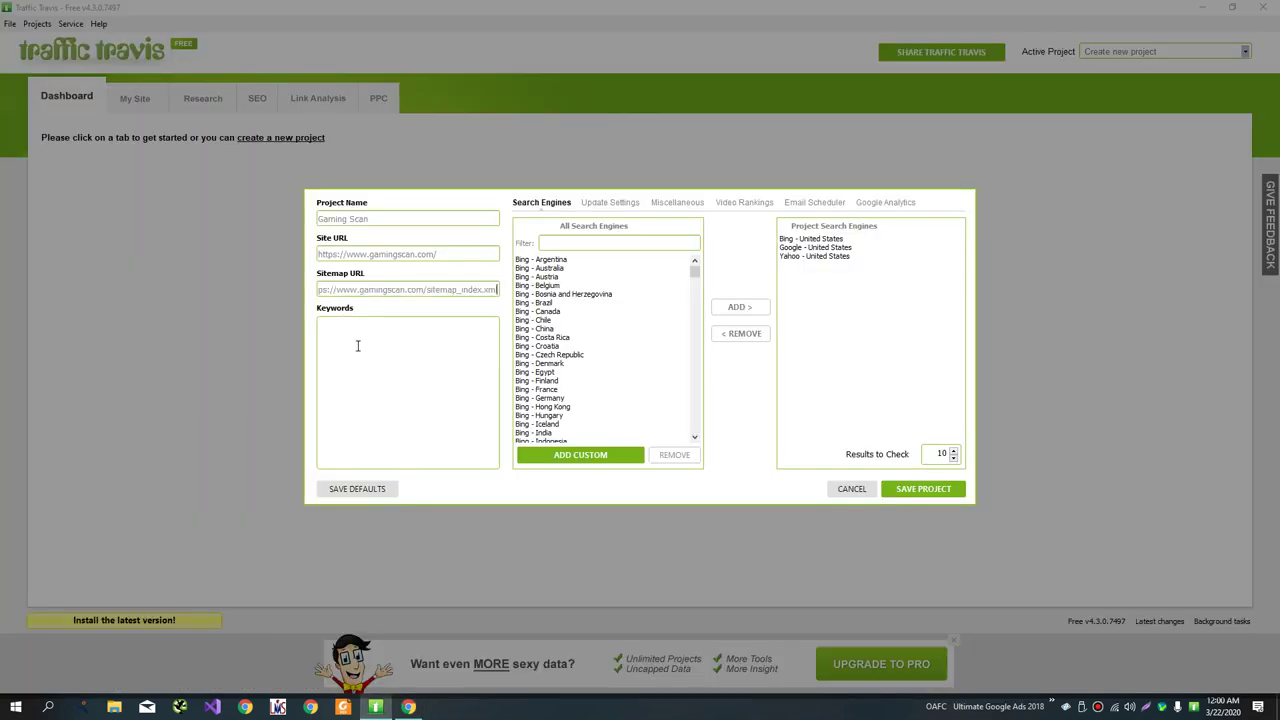
- Enter the project keywords "gaming scan" and "best graphics cards" on separate lines
click(360, 350)
key(alt+Tab)
key(alt+Tab)
text(gaming)
- Review the available search engines and update intervals, and save the project with its default settings
scroll(600, 291, down, 15)
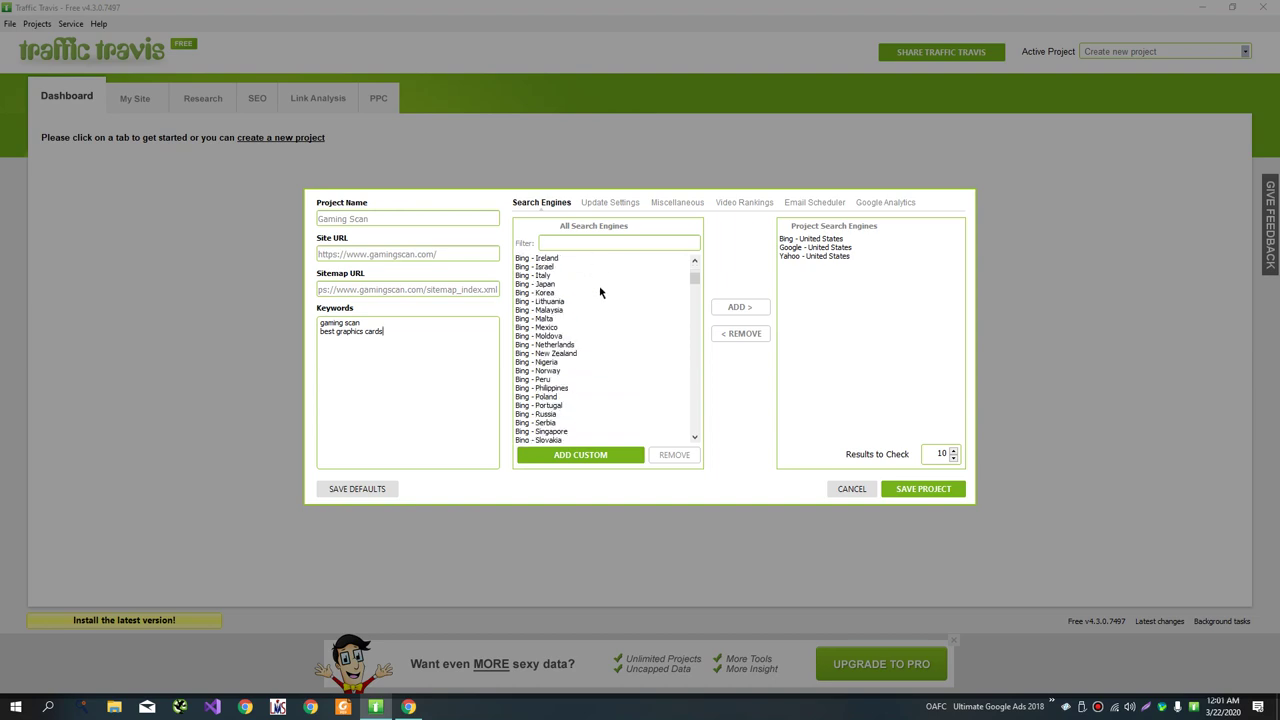
scroll(600, 291, down, 3)
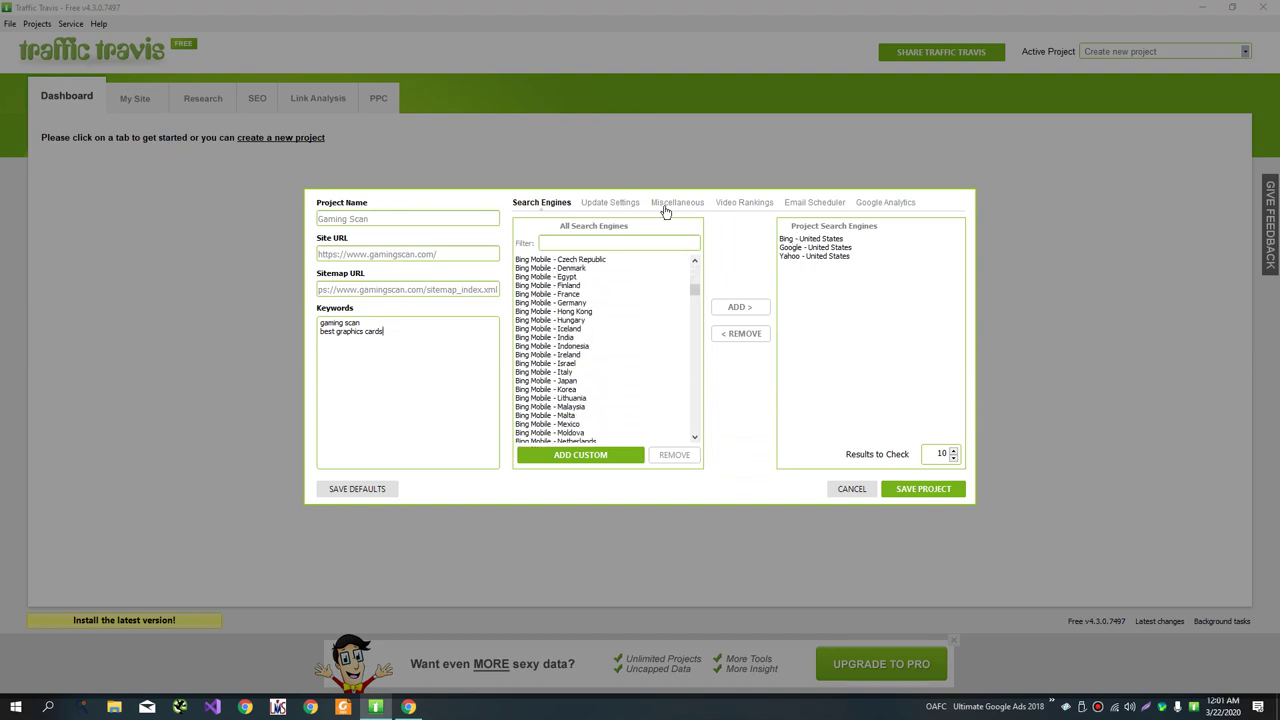
click(624, 204)
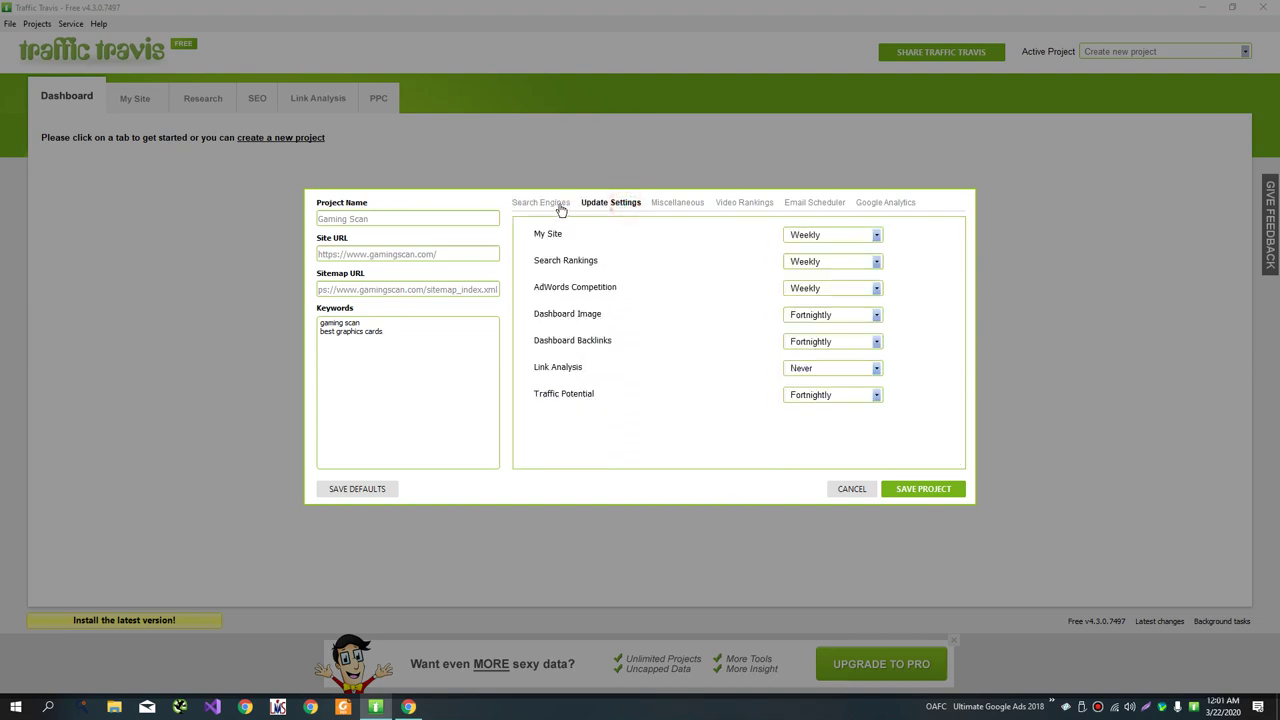
click(558, 205)
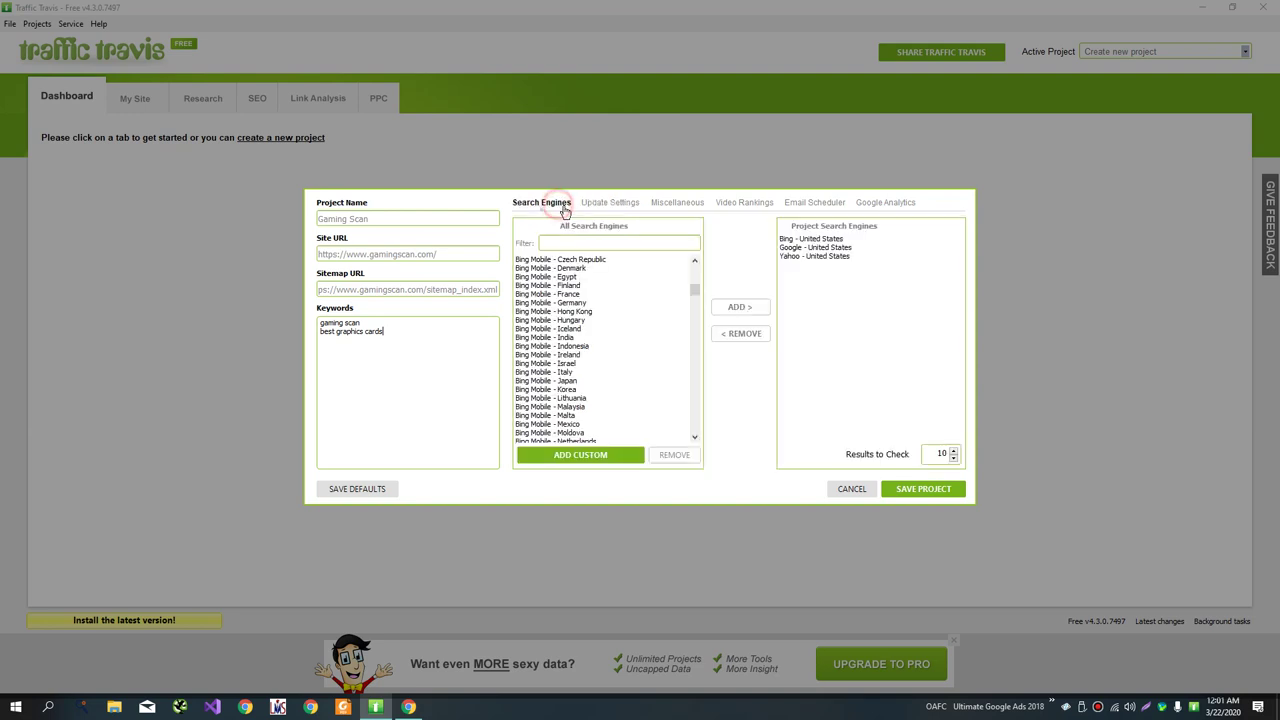
click(924, 489)
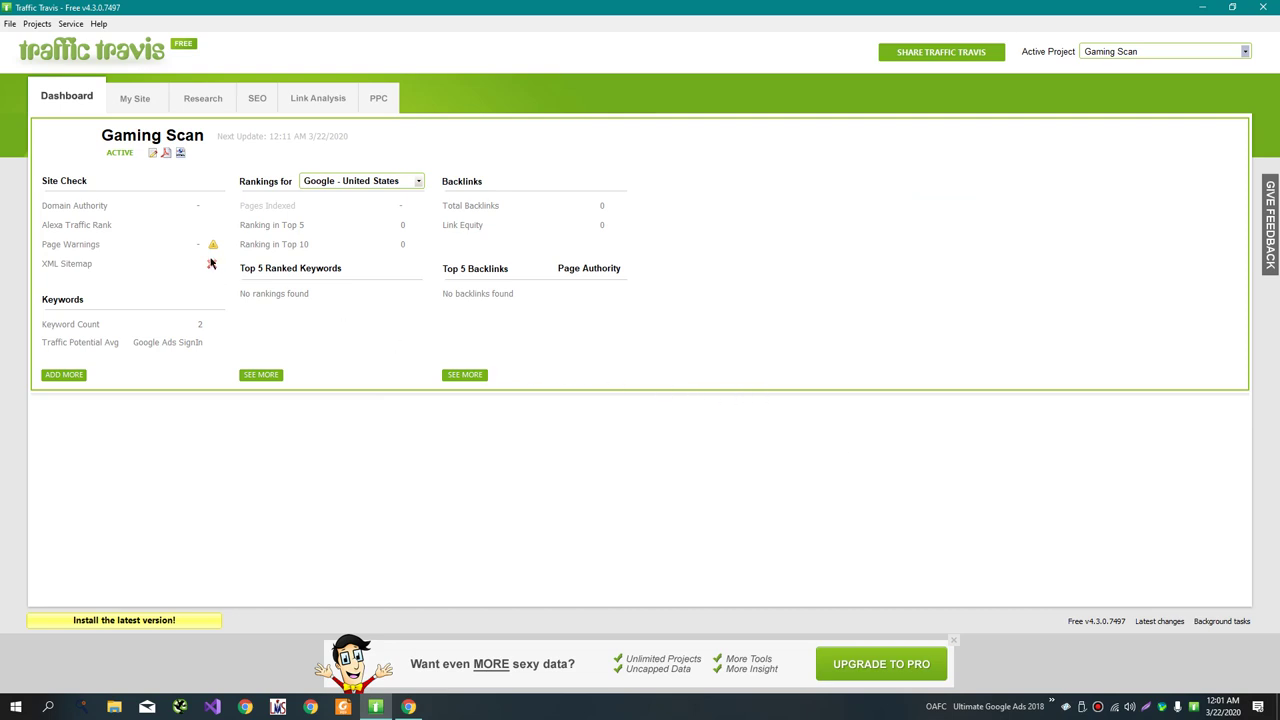
- List the site's pages in My Site and sort them by page warnings in descending order
click(165, 108)
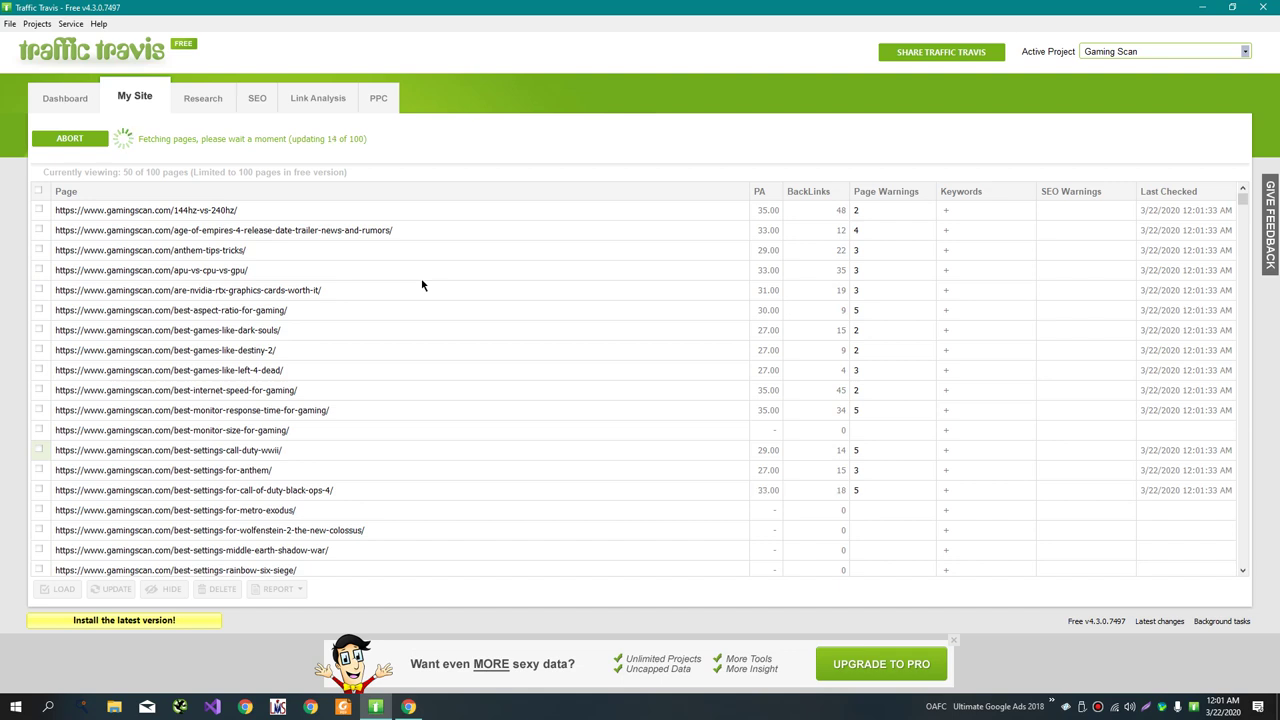
scroll(422, 285, down, 10)
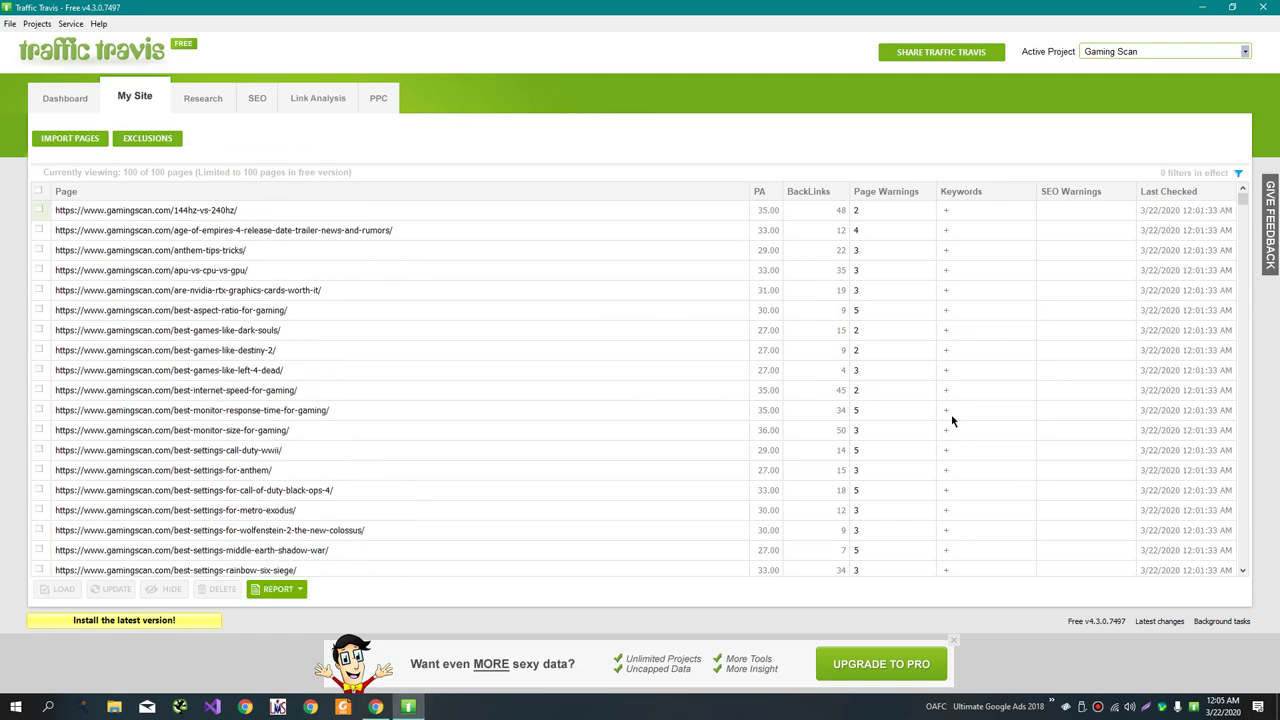
click(879, 194)
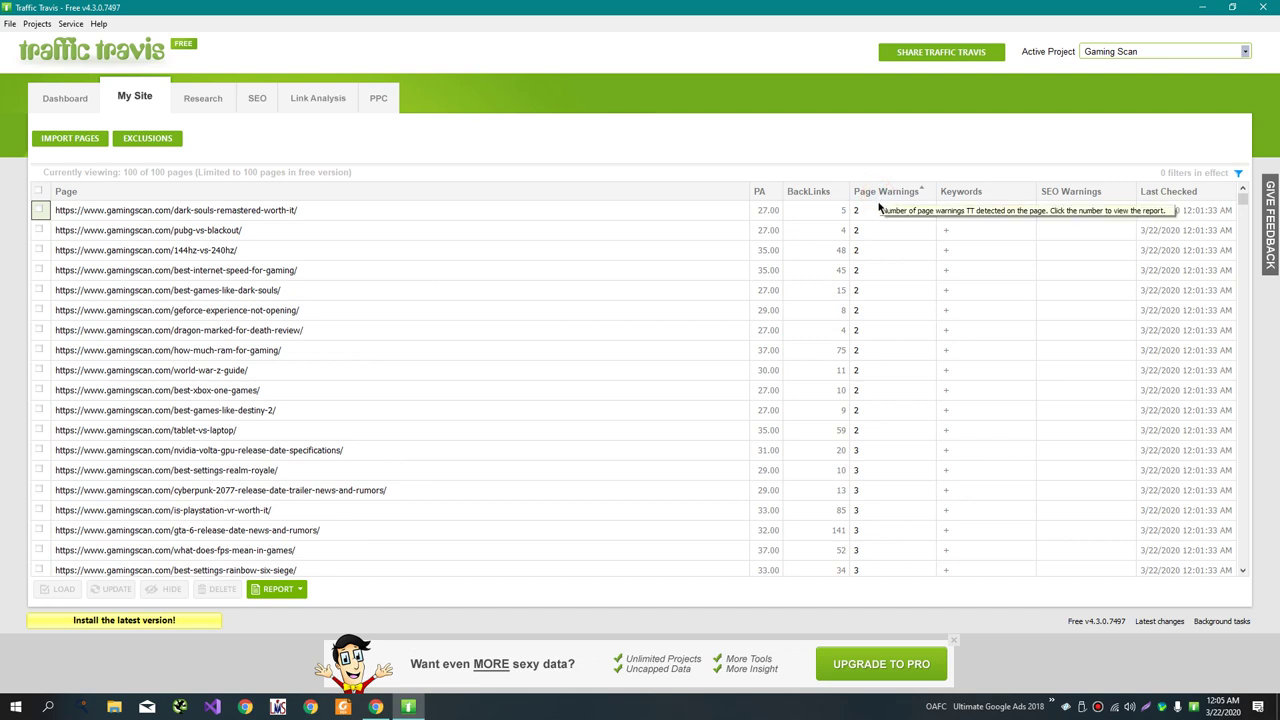
click(879, 196)
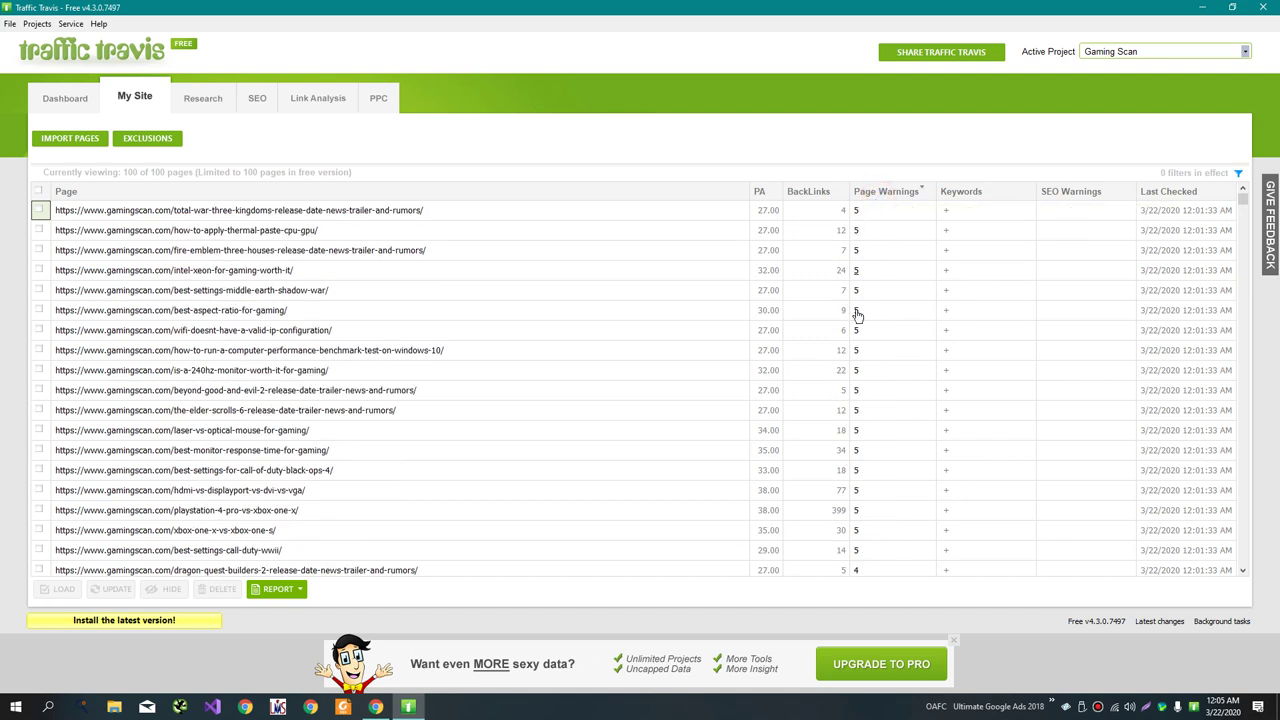
- Open the page warnings report for the Total War: Three Kingdoms page and examine its warnings about link count and nofollow internal links
click(856, 212)
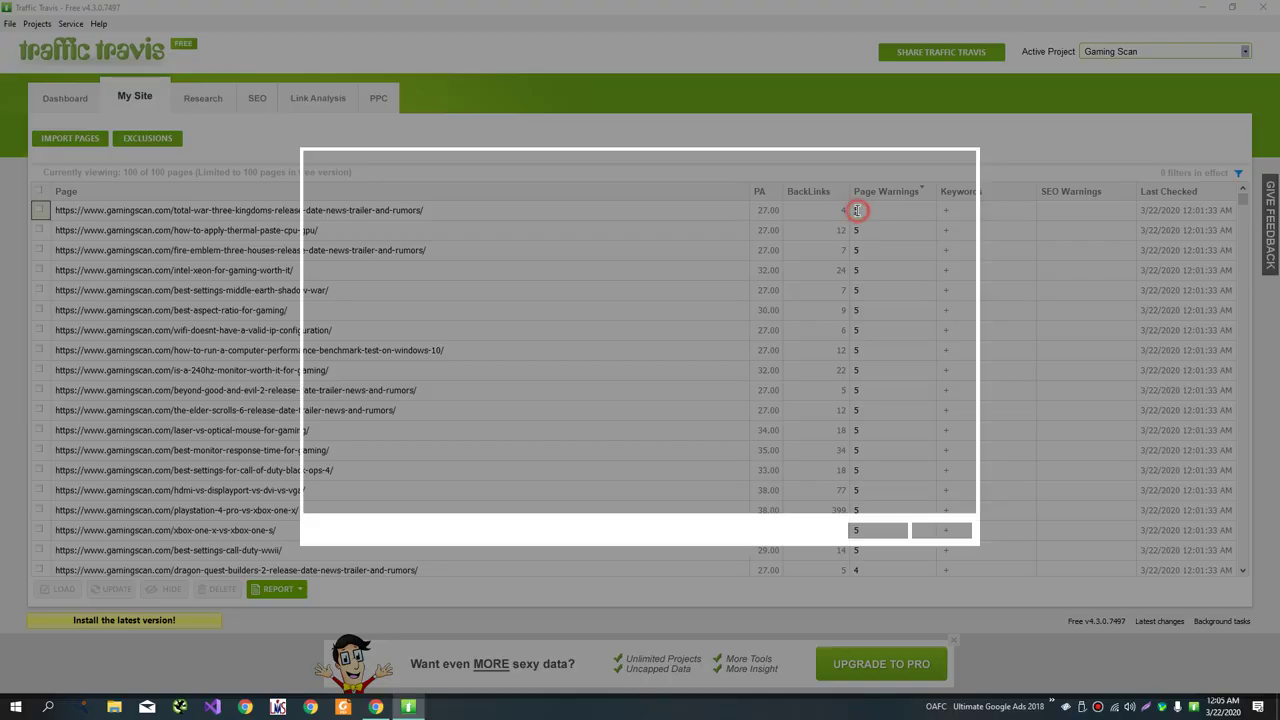
scroll(757, 333, down, 1)
scroll(757, 333, down, 3)
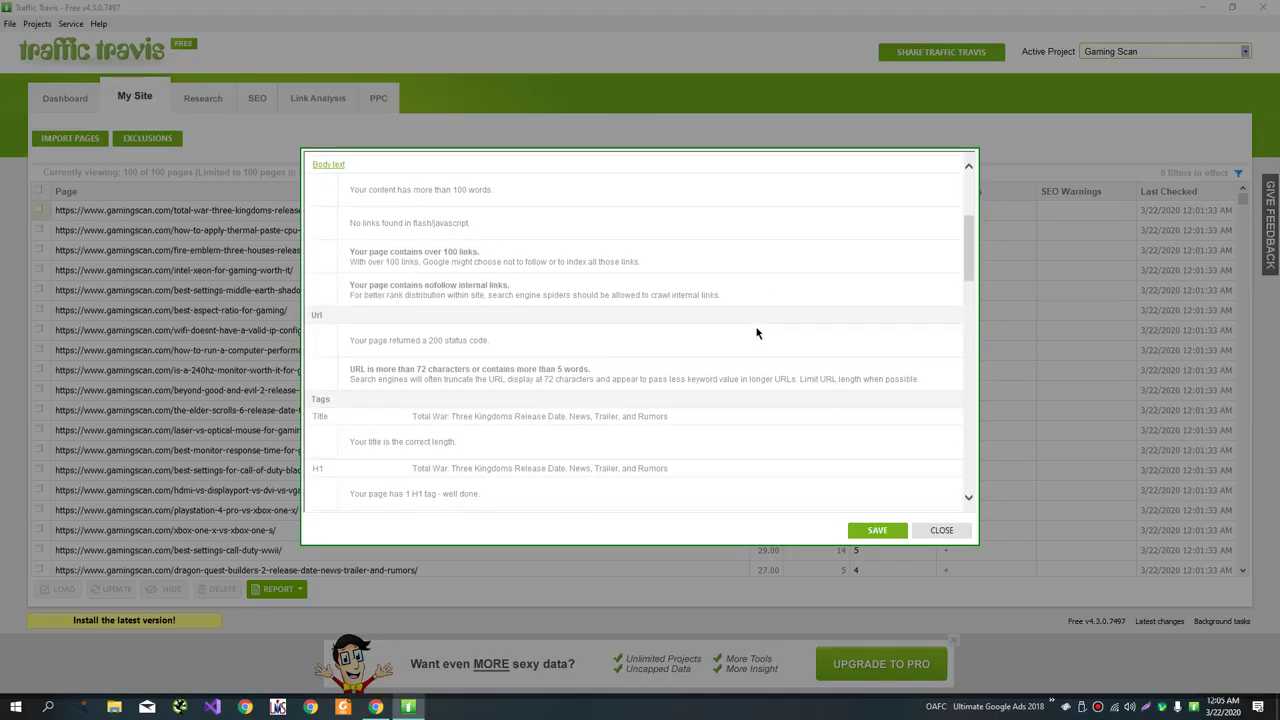
scroll(590, 313, up, 2)
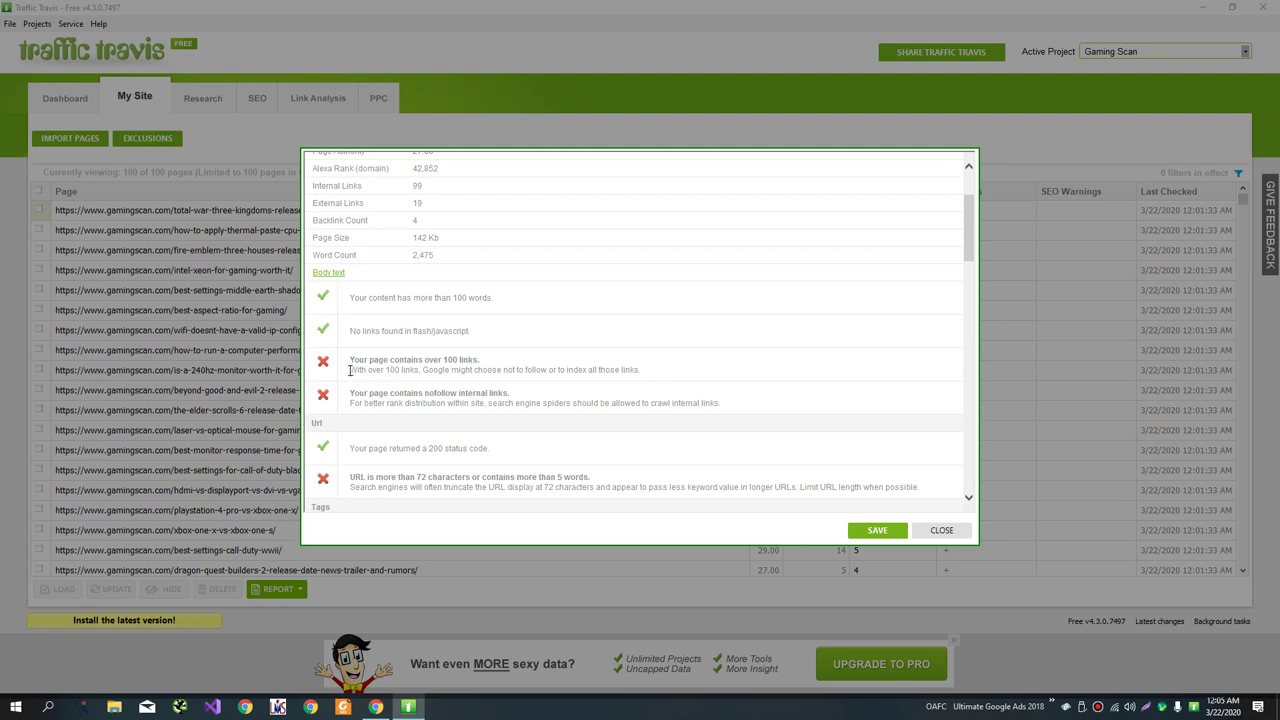
drag(348, 370, 630, 375)
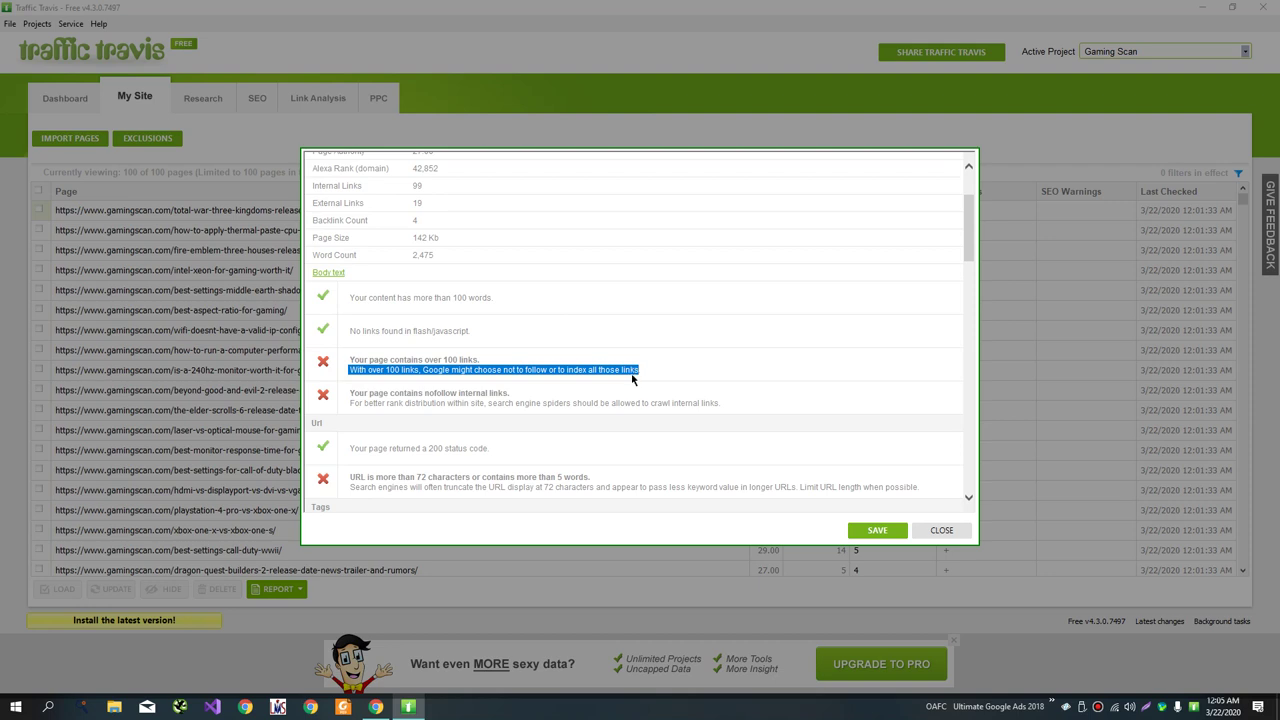
click(582, 392)
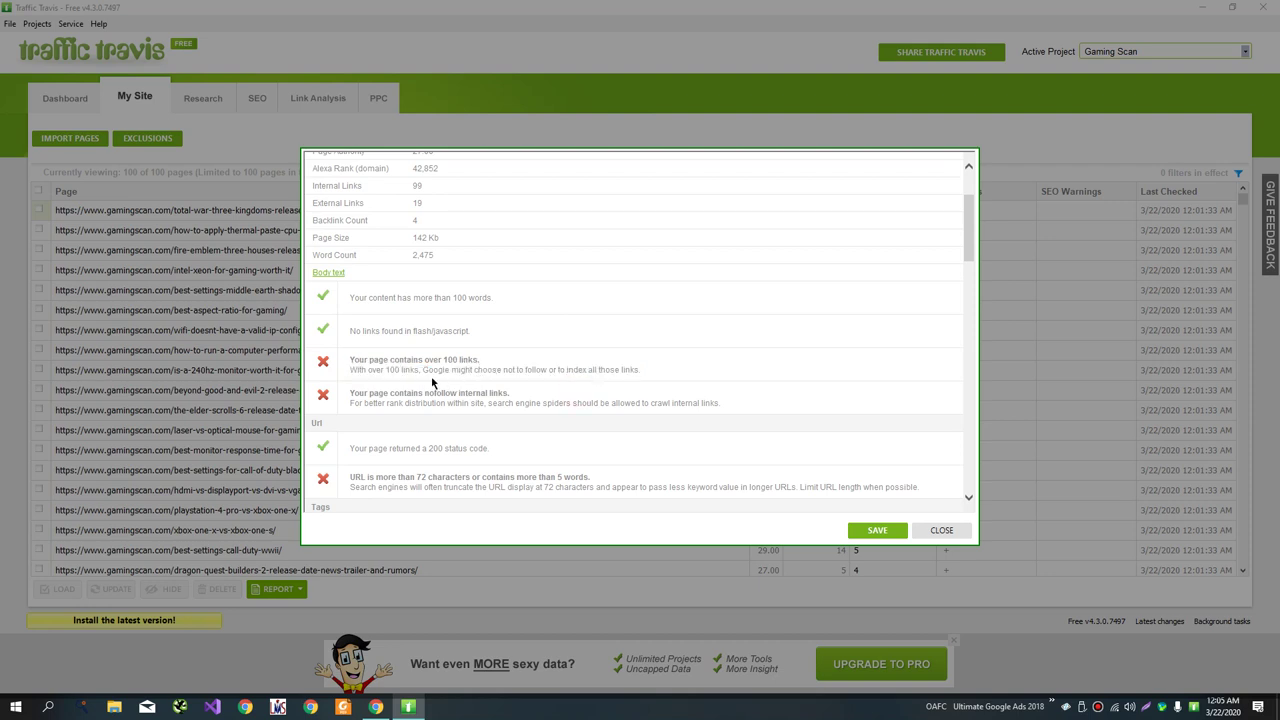
double_click(398, 370)
double_click(436, 370)
click(437, 376)
click(514, 415)
drag(514, 396, 426, 396)
- Examine the URL length, page title and H1 tag warnings in the Total War: Three Kingdoms report
scroll(512, 400, down, 2)
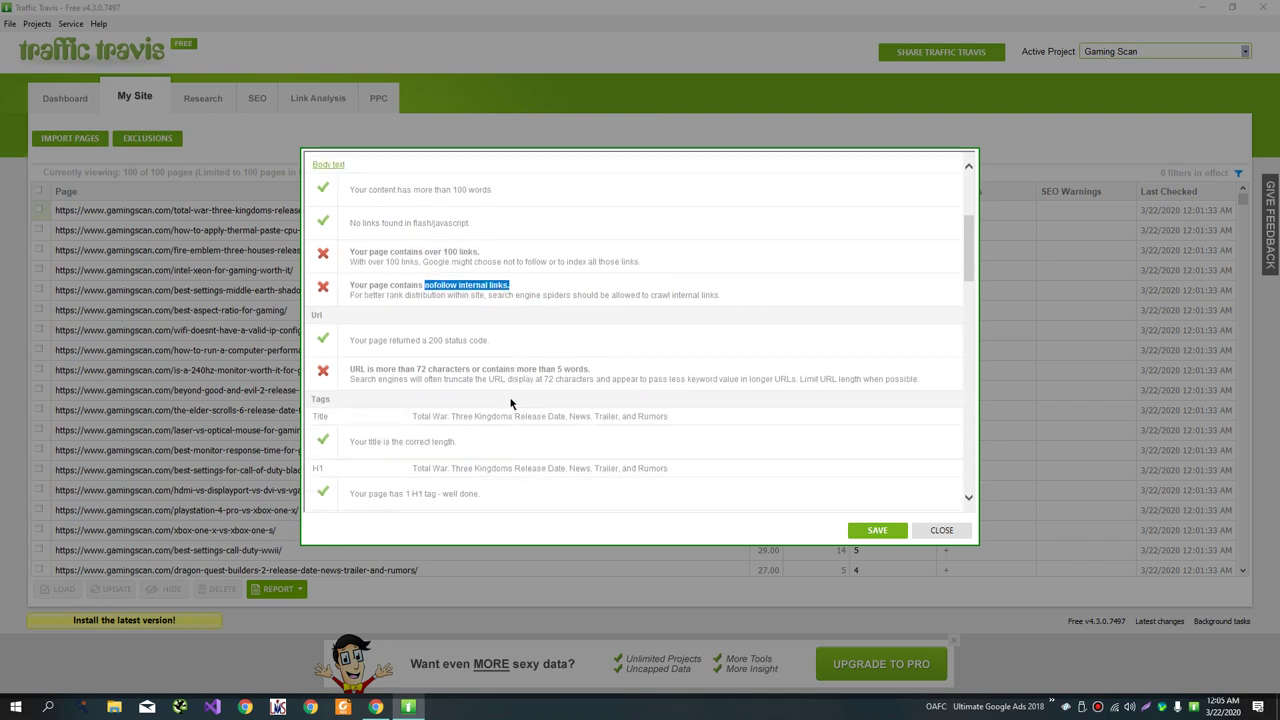
scroll(430, 383, down, 2)
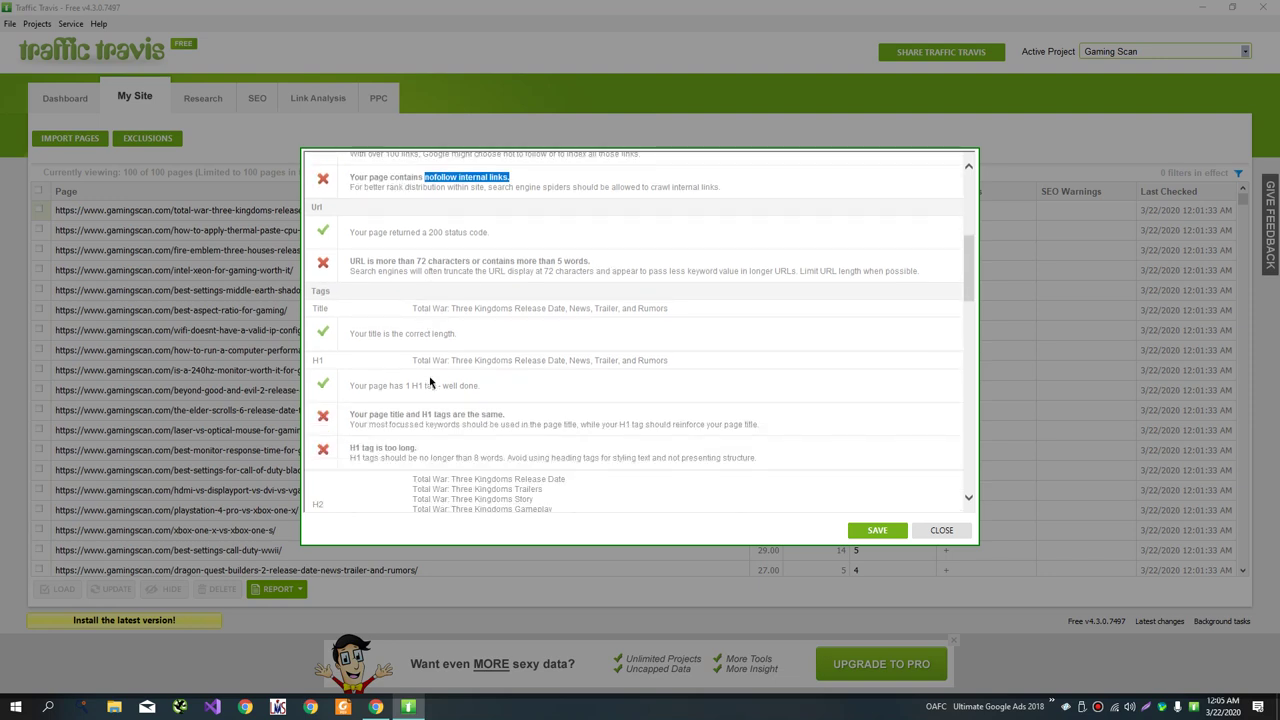
scroll(458, 411, down, 2)
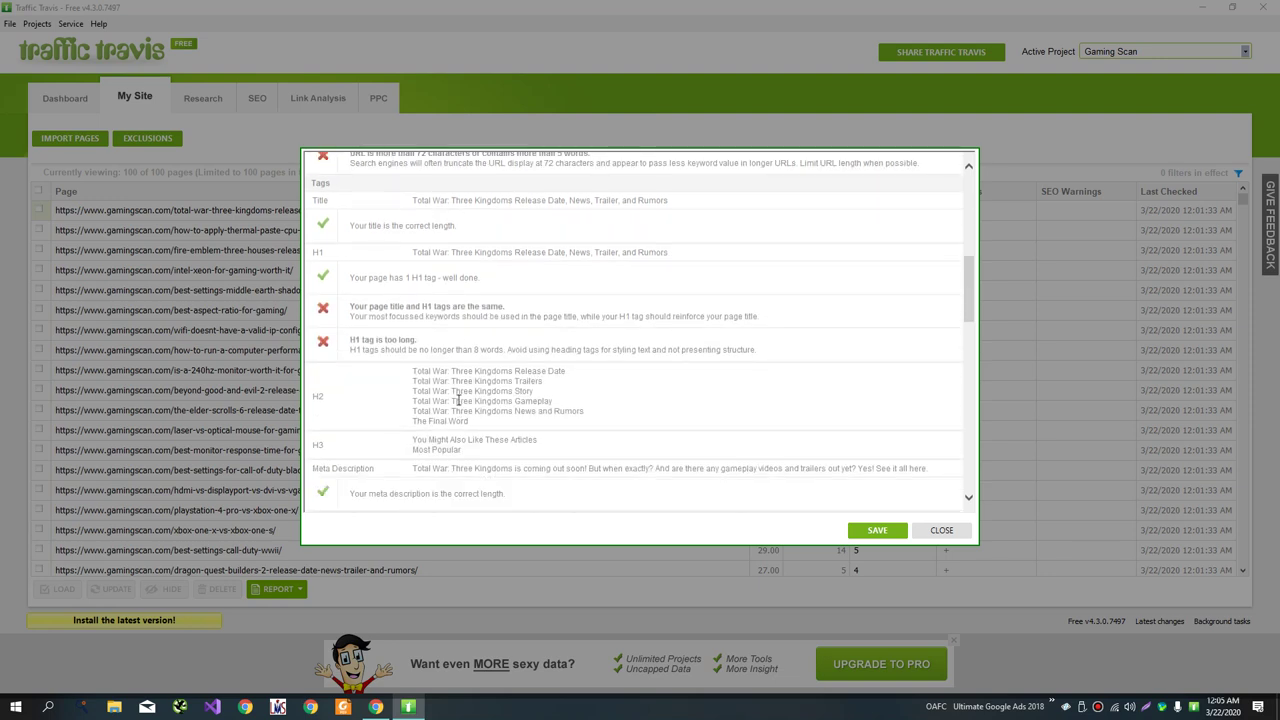
drag(380, 305, 463, 306)
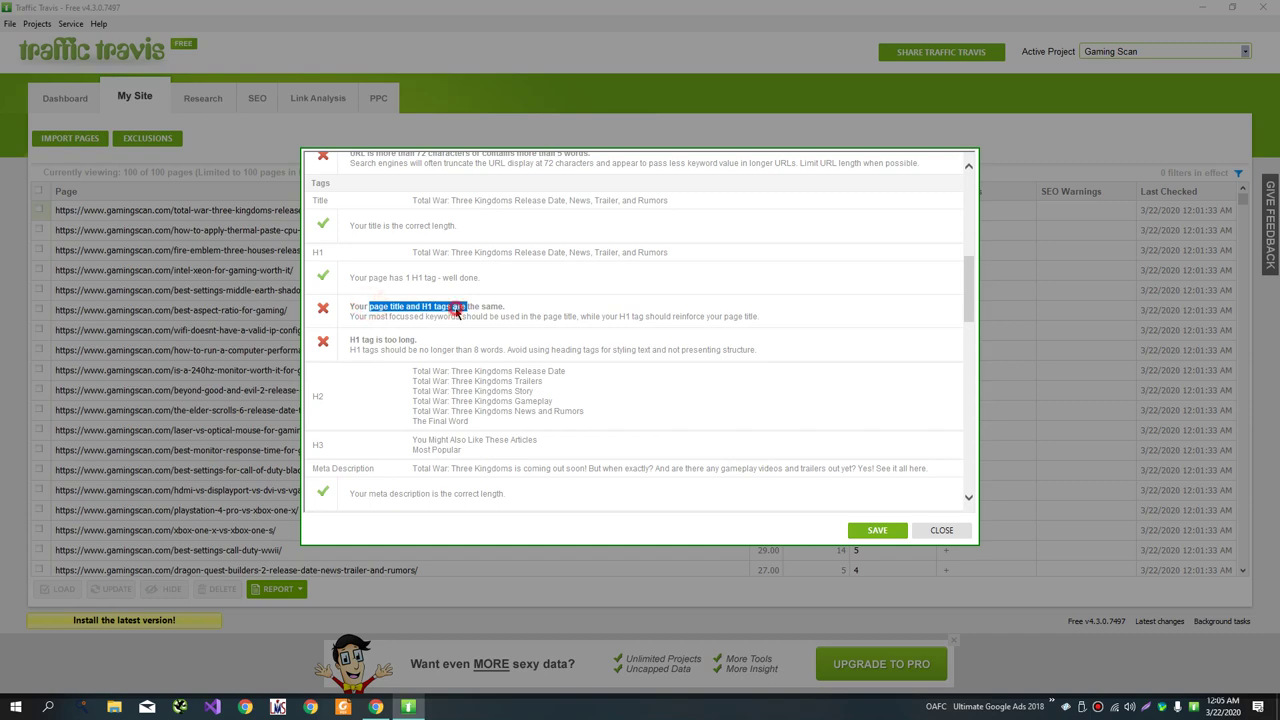
drag(430, 349, 381, 349)
- Review the meta description and most frequent keyword tables in the Total War: Three Kingdoms report, and close it
scroll(466, 368, down, 15)
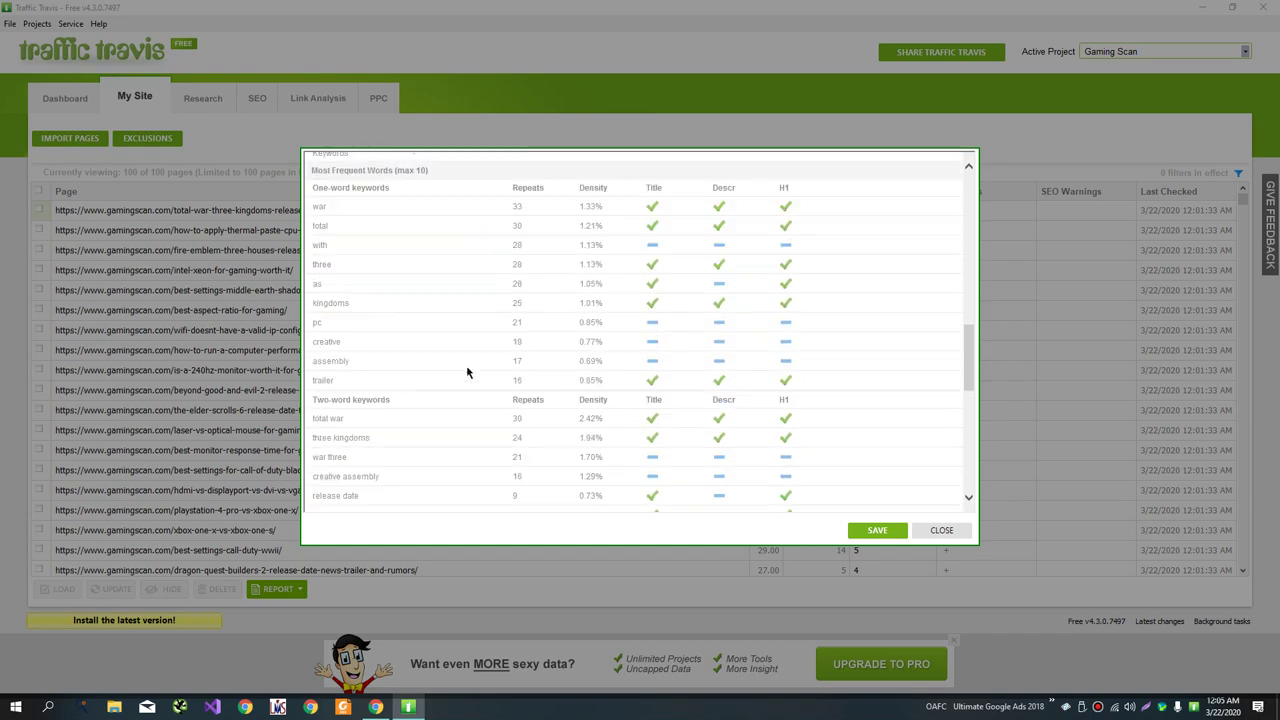
scroll(806, 467, up, 10)
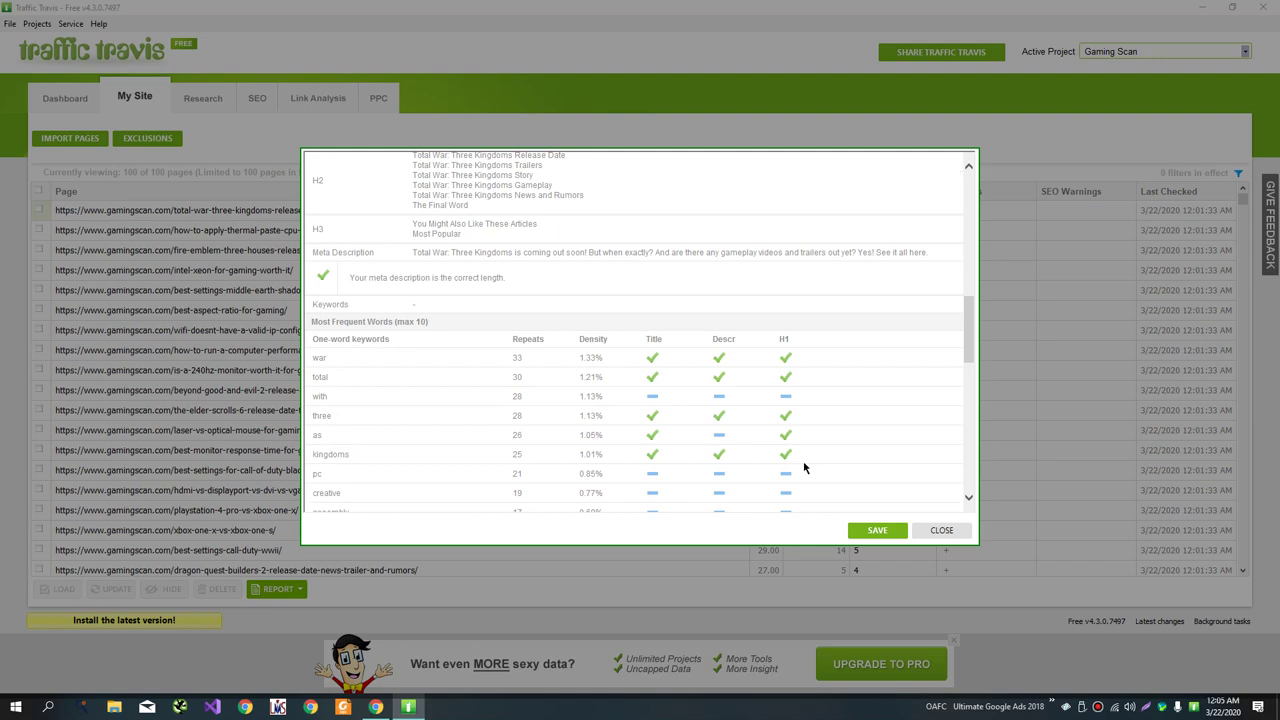
scroll(804, 467, down, 10)
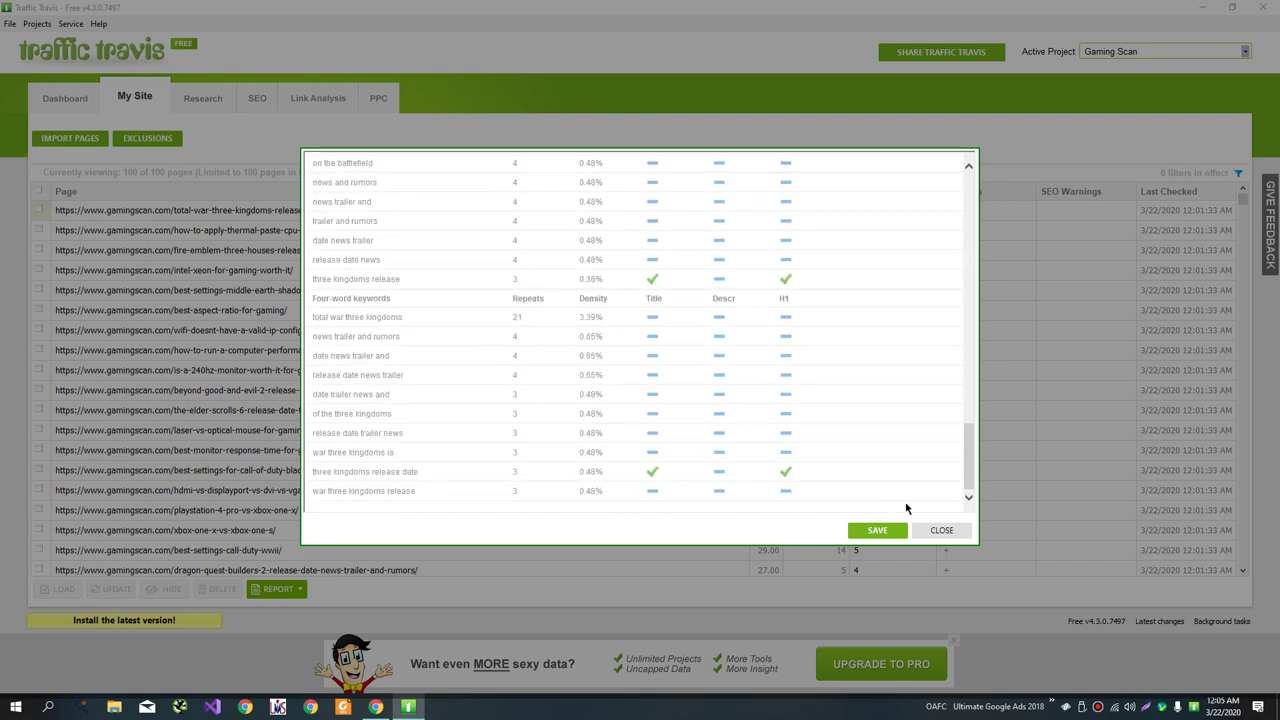
click(934, 531)
- Open the page warnings report for the Gran Turismo 7 page and skim its content, URL and tag checks
scroll(900, 517, down, 3)
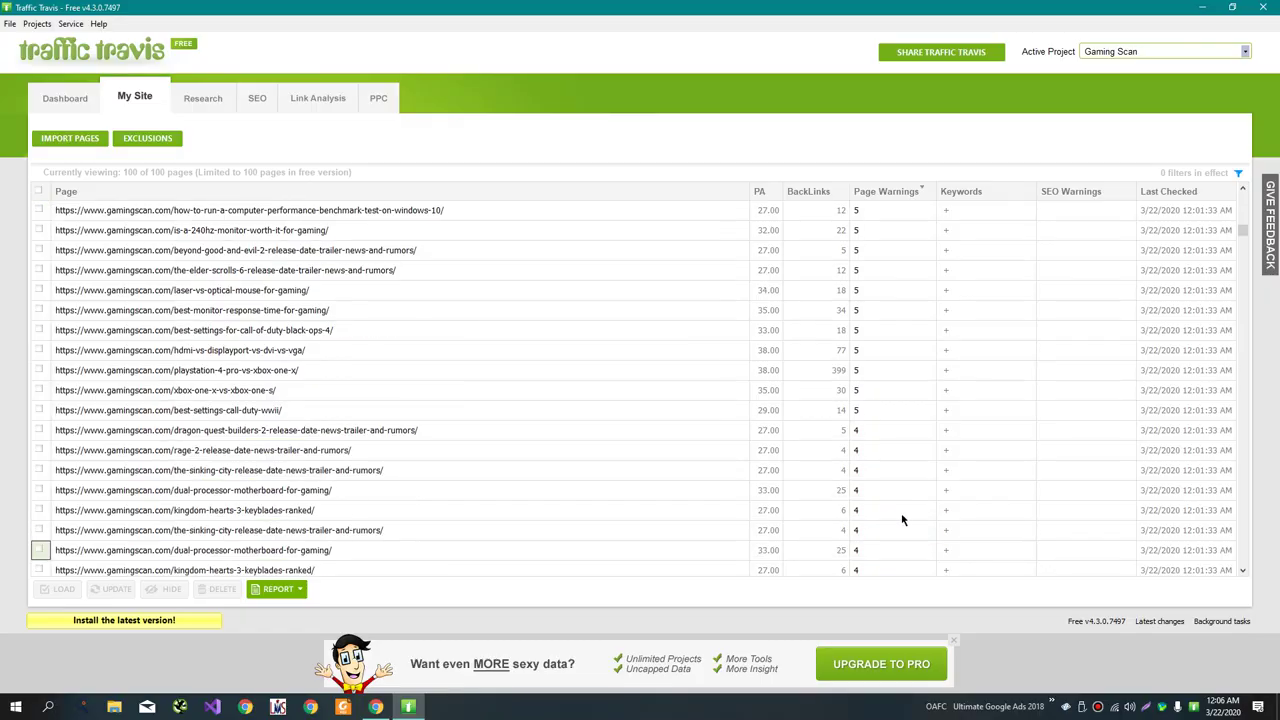
click(858, 537)
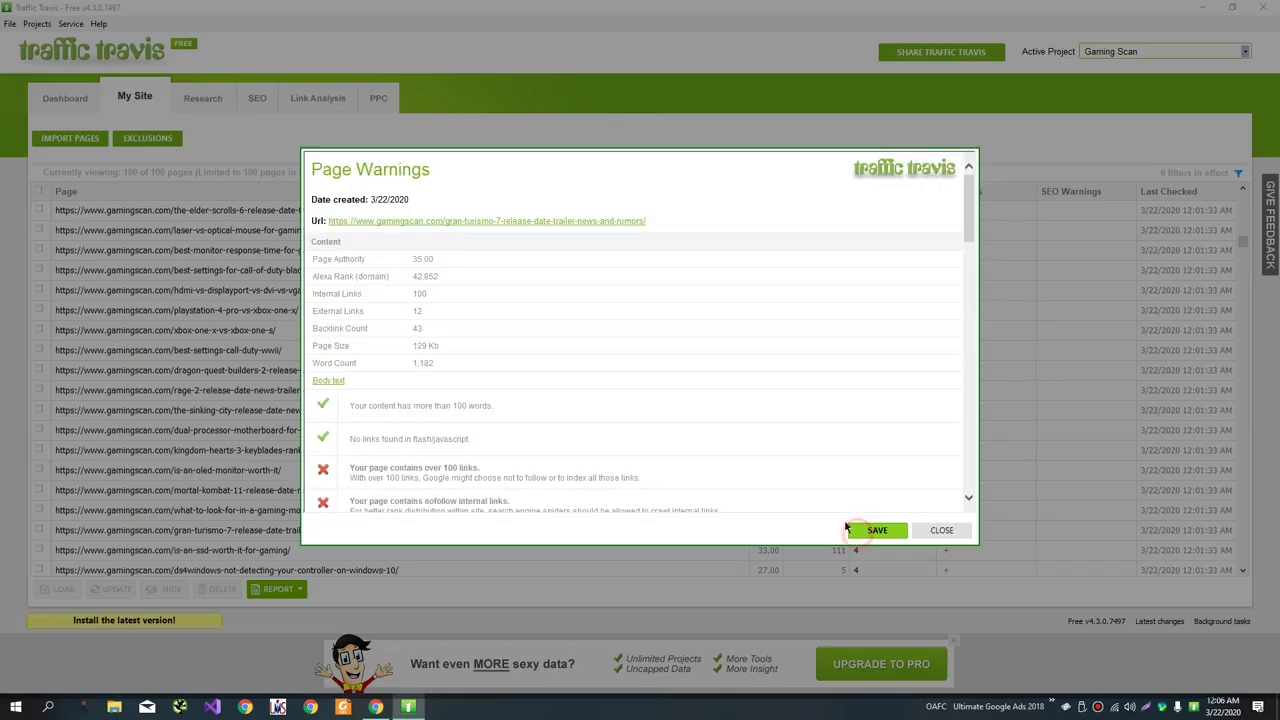
scroll(720, 483, down, 6)
scroll(698, 474, down, 1)
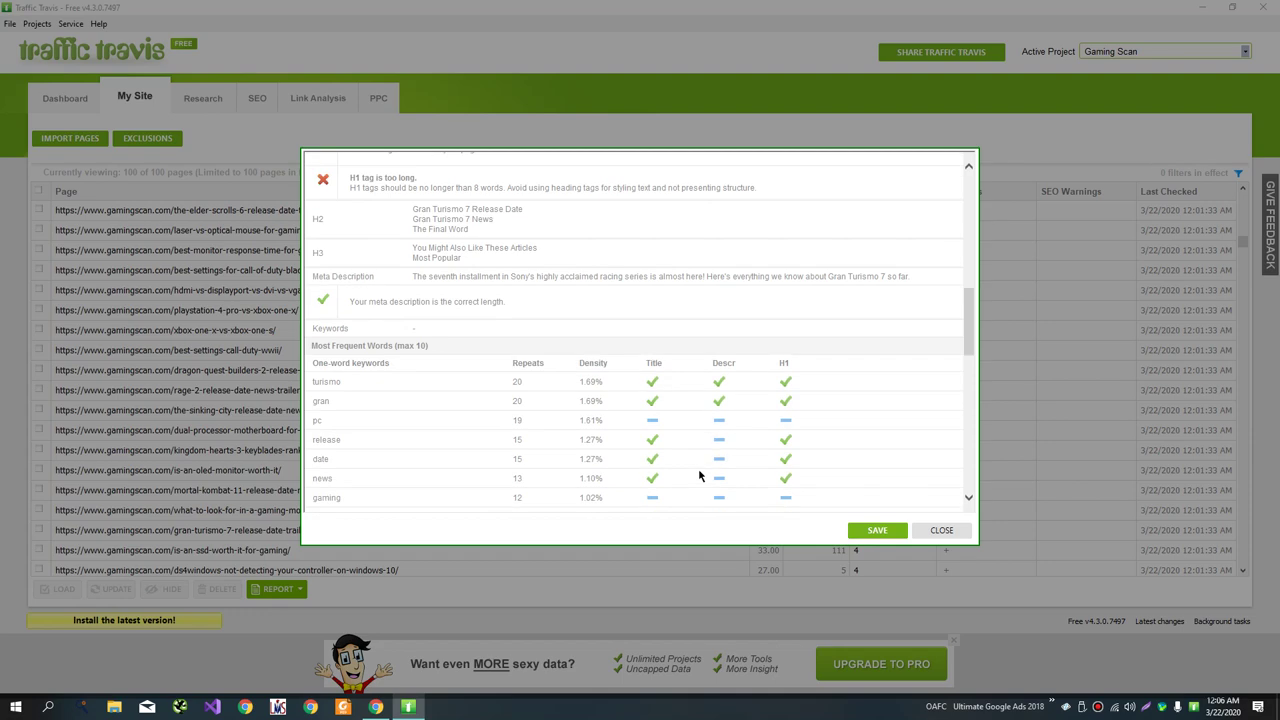
scroll(698, 474, up, 10)
scroll(698, 476, down, 3)
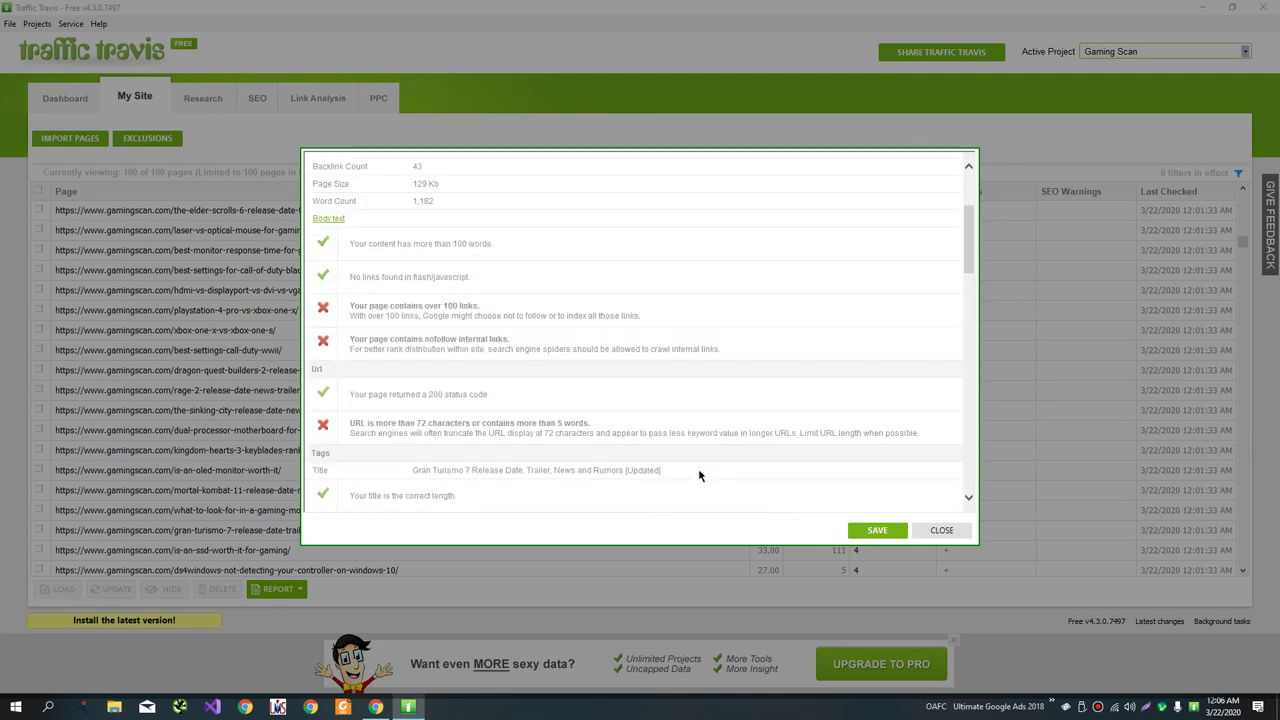
scroll(698, 476, up, 4)
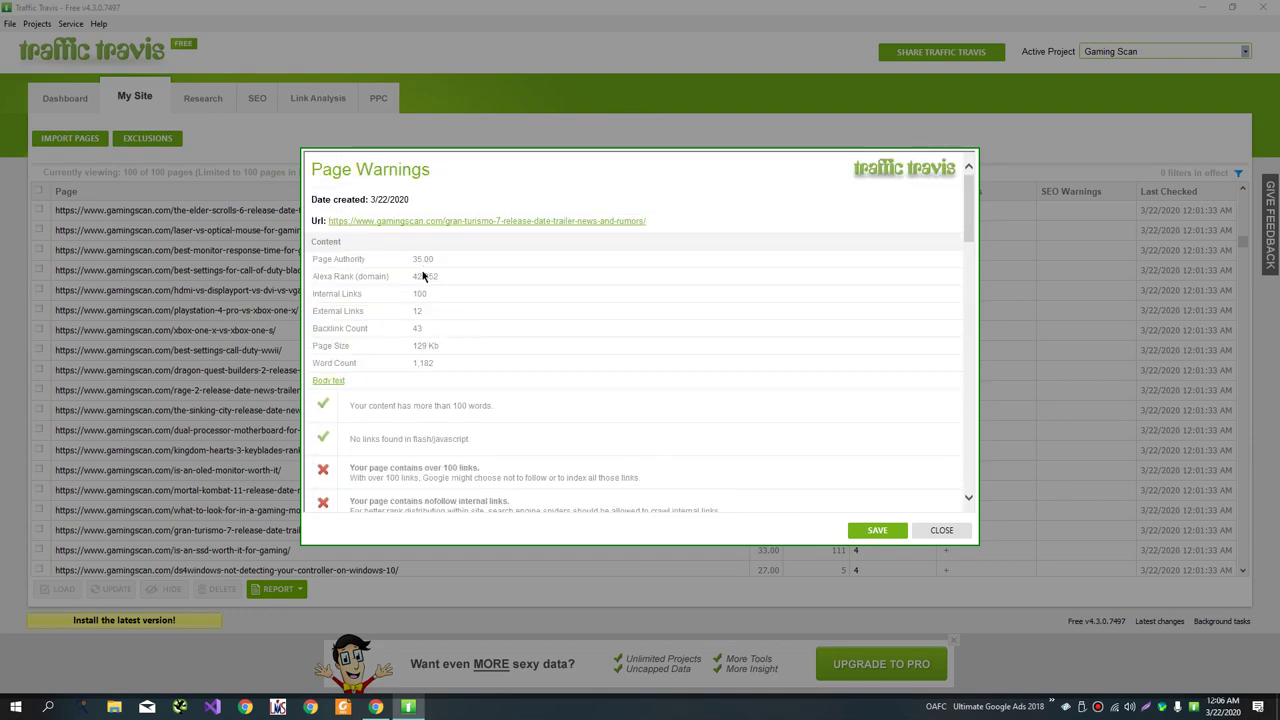
- Check the Gran Turismo 7 page's authority, Alexa rank, internal and external links, backlinks, page size and word count
drag(414, 259, 427, 296)
double_click(416, 293)
double_click(415, 311)
double_click(417, 329)
double_click(422, 345)
click(505, 366)
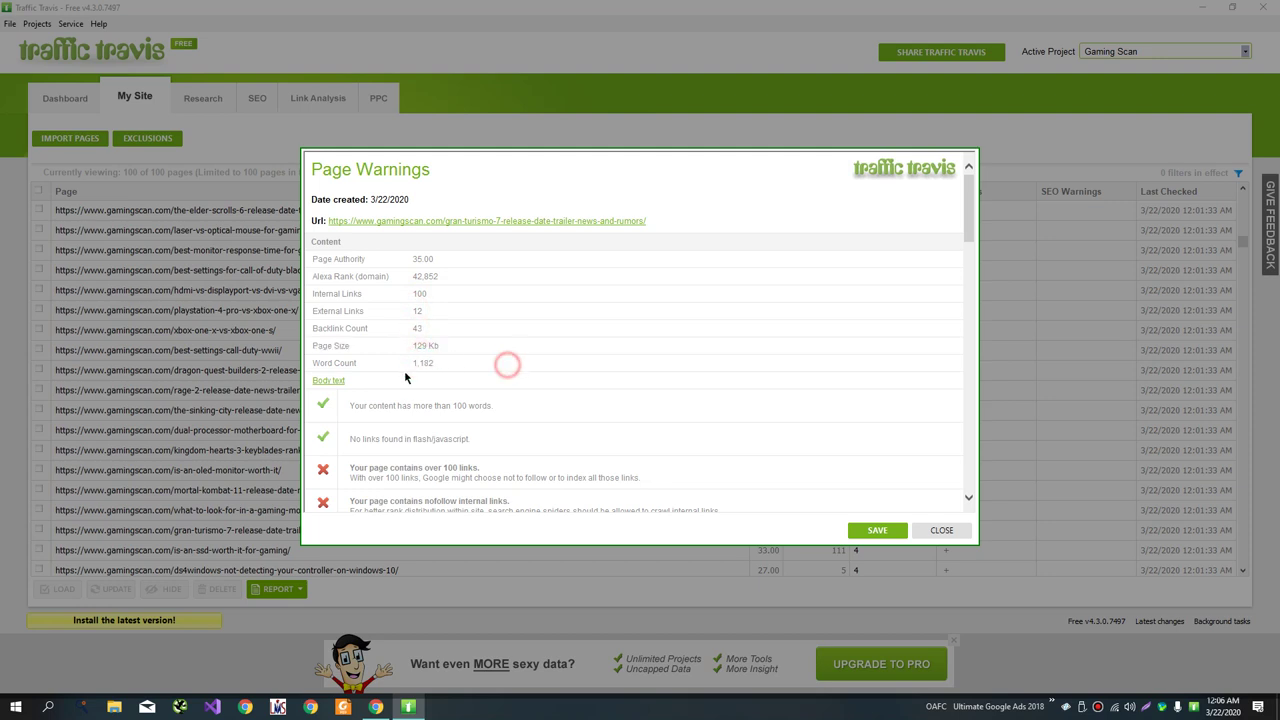
double_click(415, 363)
click(466, 366)
- Review the keyword tables of the Gran Turismo 7 report, close it and look through the remaining pages' warning counts
scroll(466, 366, down, 20)
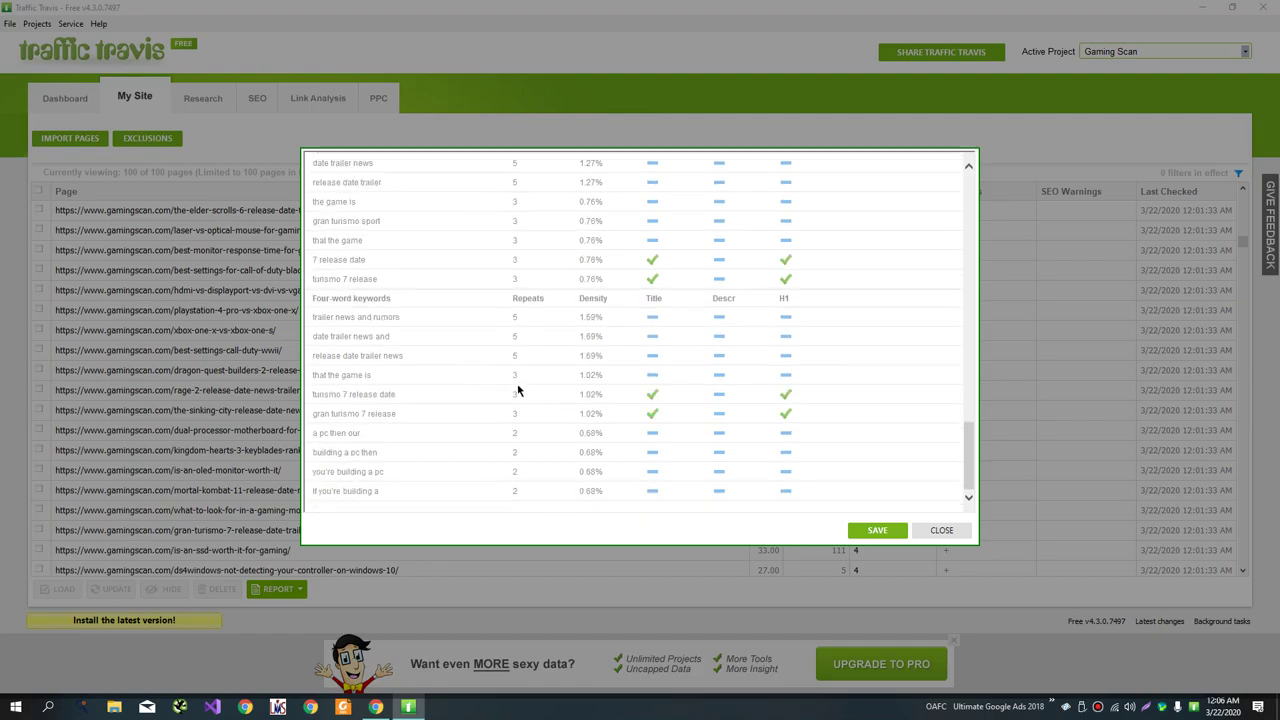
click(942, 530)
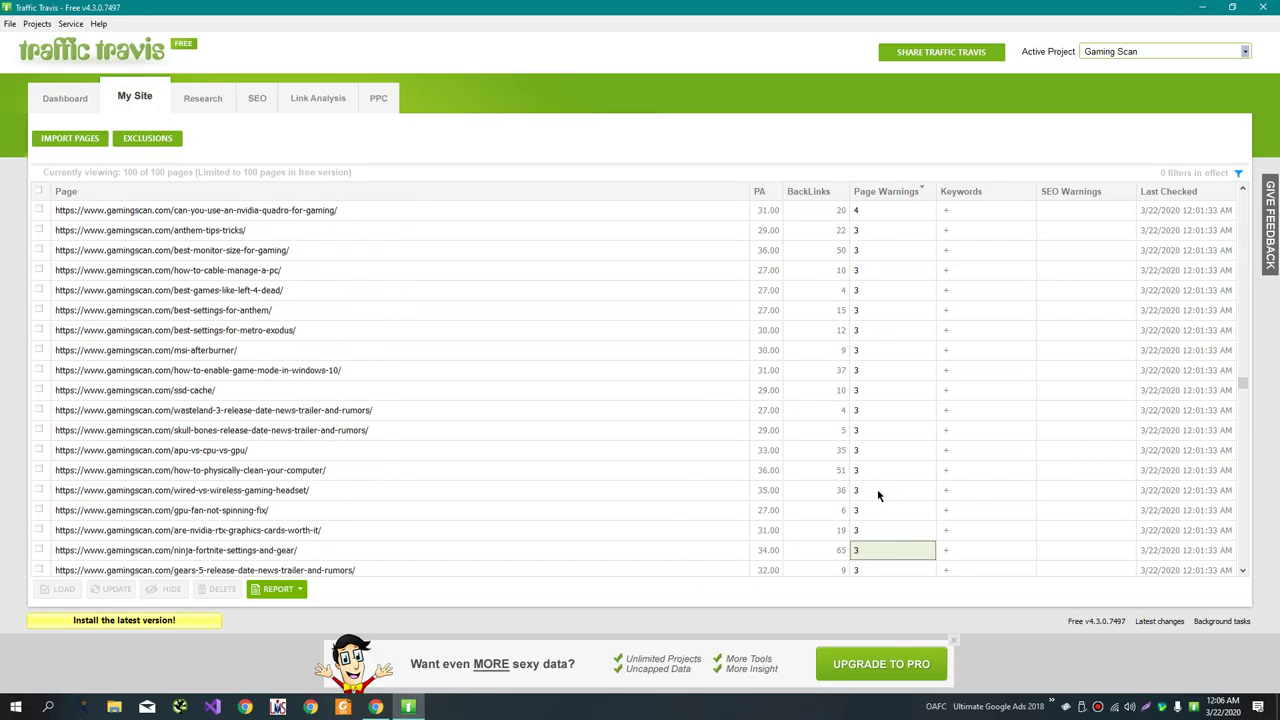
scroll(878, 495, down, 20)
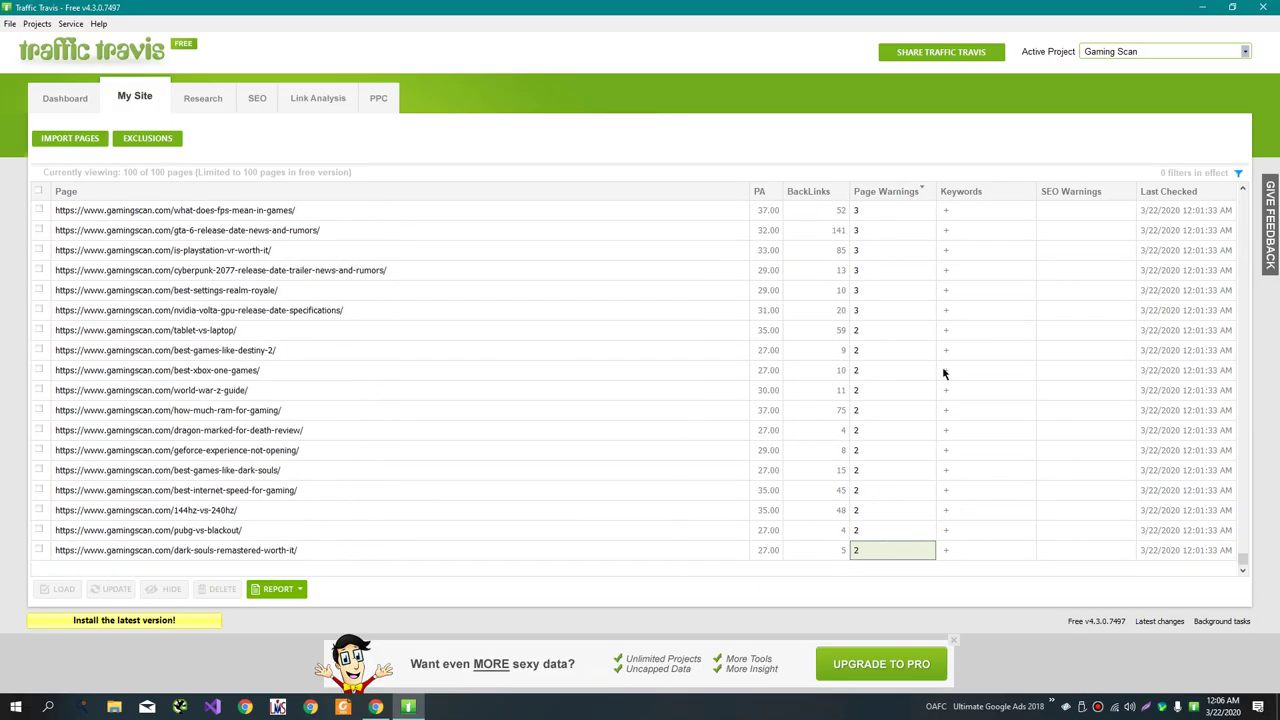
- Try to fetch keyword research data for the project keywords "best graphics cards" and "gaming scan" with a limit of 50
click(204, 104)
click(161, 167)
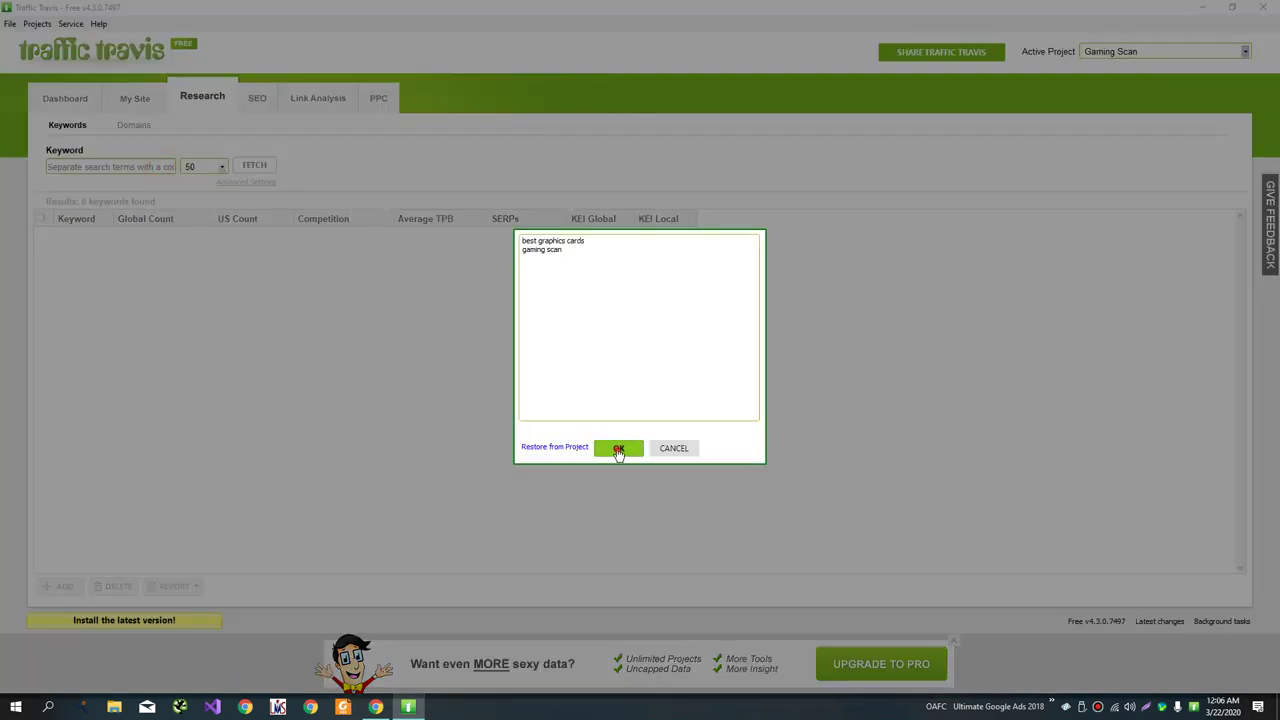
click(618, 448)
click(258, 167)
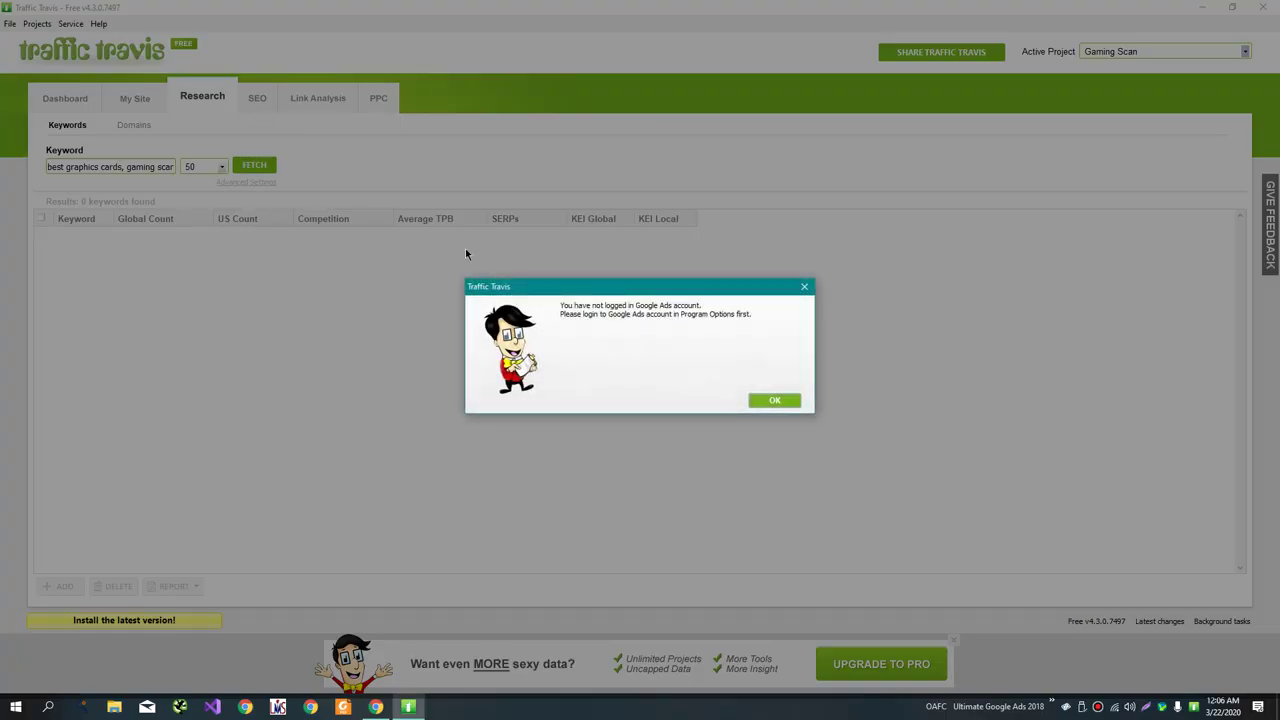
- Look at the Google Ads and Captchas program options, and close them without saving
click(776, 399)
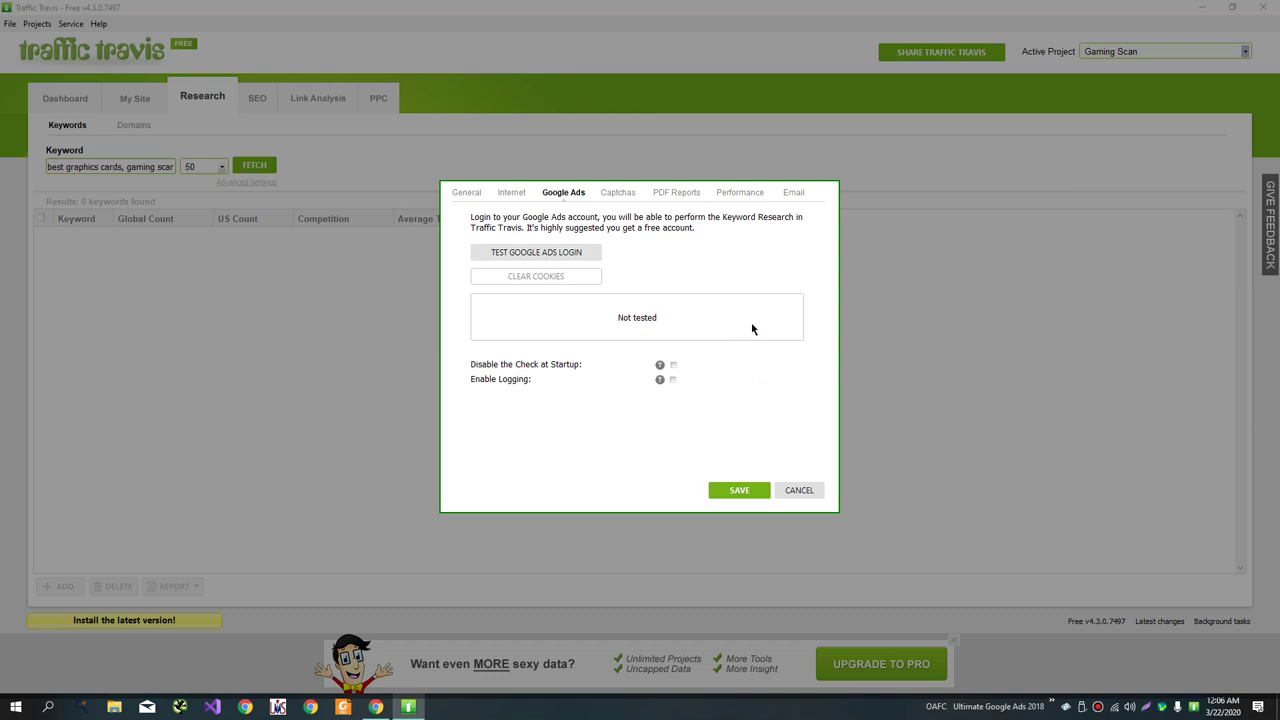
click(617, 194)
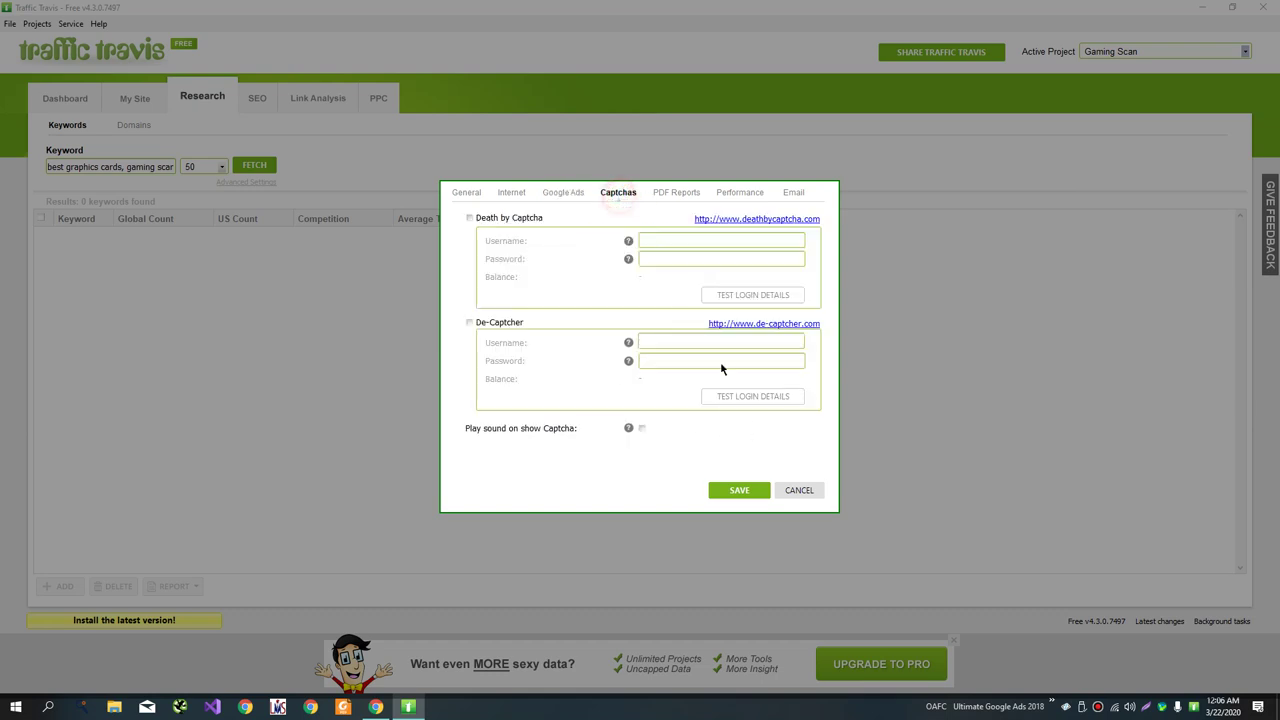
click(800, 491)
- View the SEO keyword rankings and glance at the empty backlinks list in Link Analysis
click(270, 96)
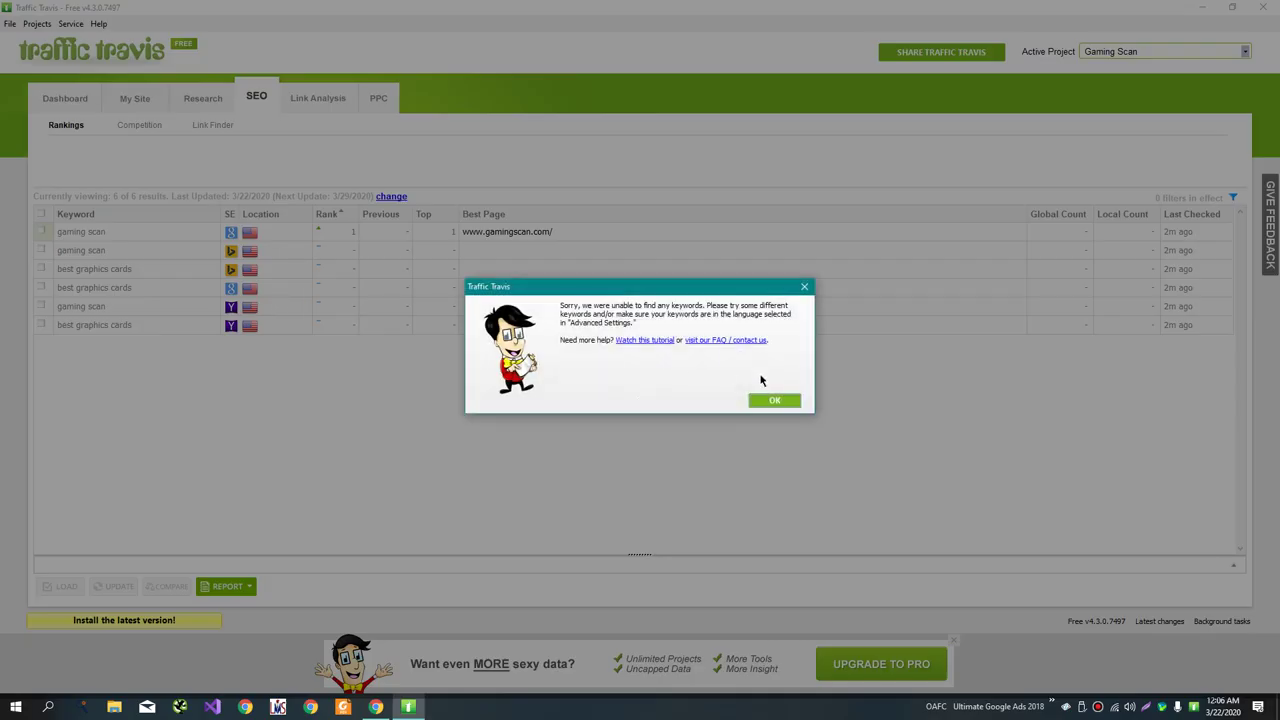
click(775, 400)
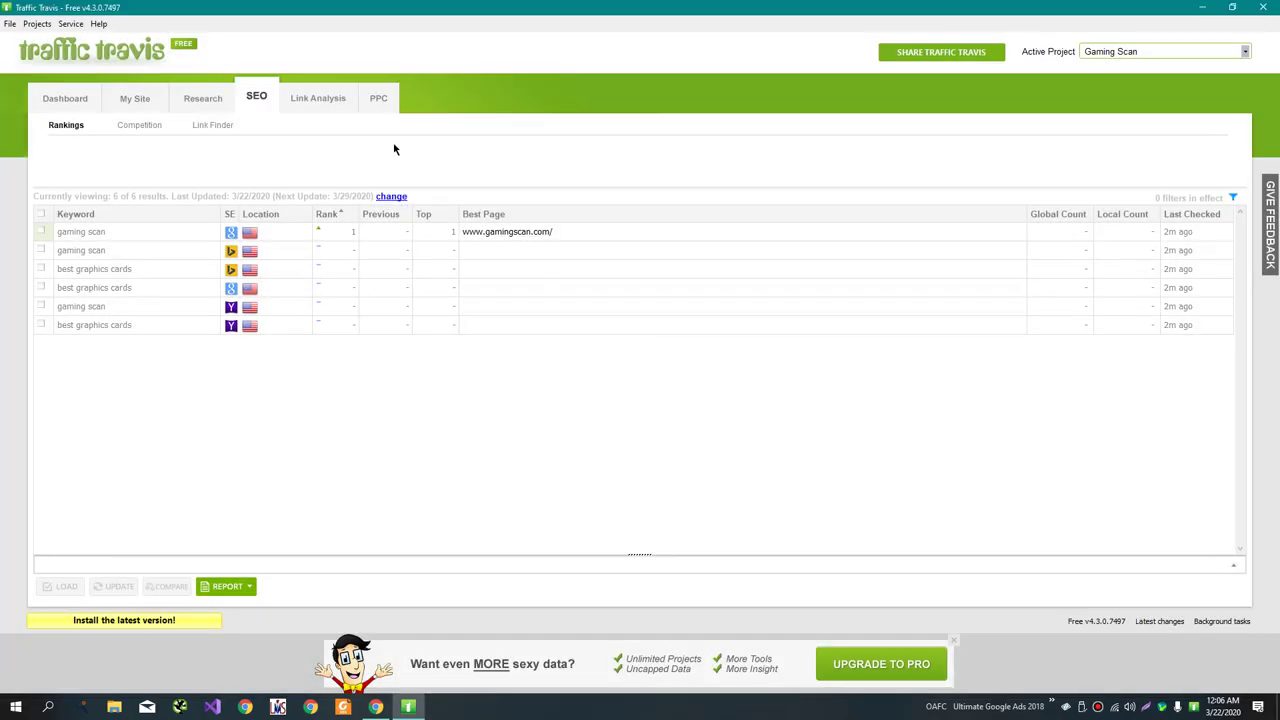
click(318, 97)
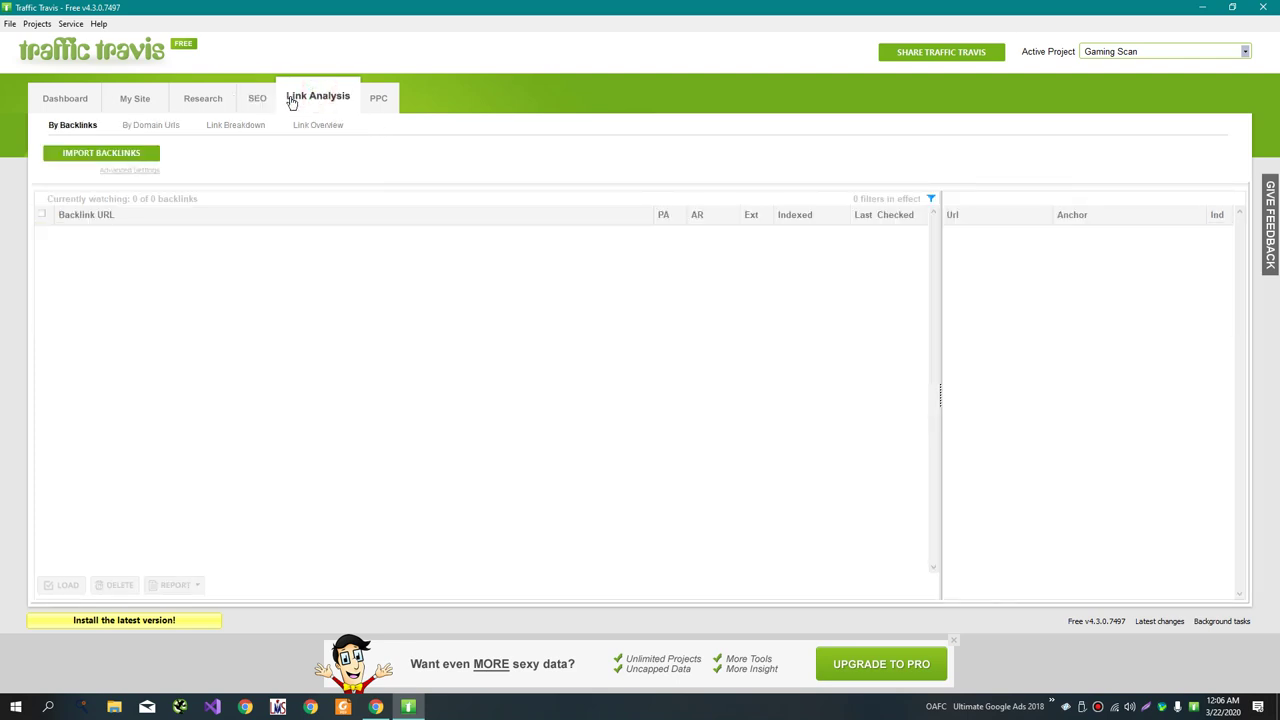
click(257, 97)
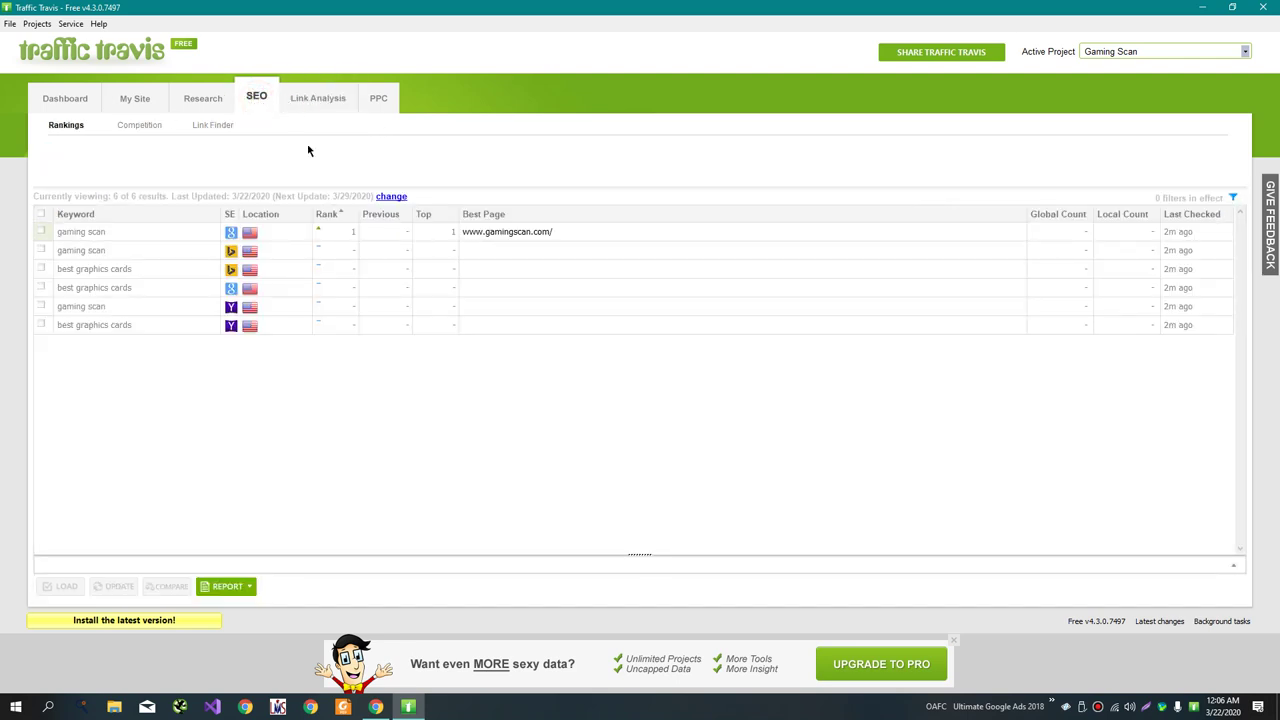
- Fetch SEO competition data on Google - United States and Link Finder suggestions for "best graphics cards" and "gaming scan"
click(148, 129)
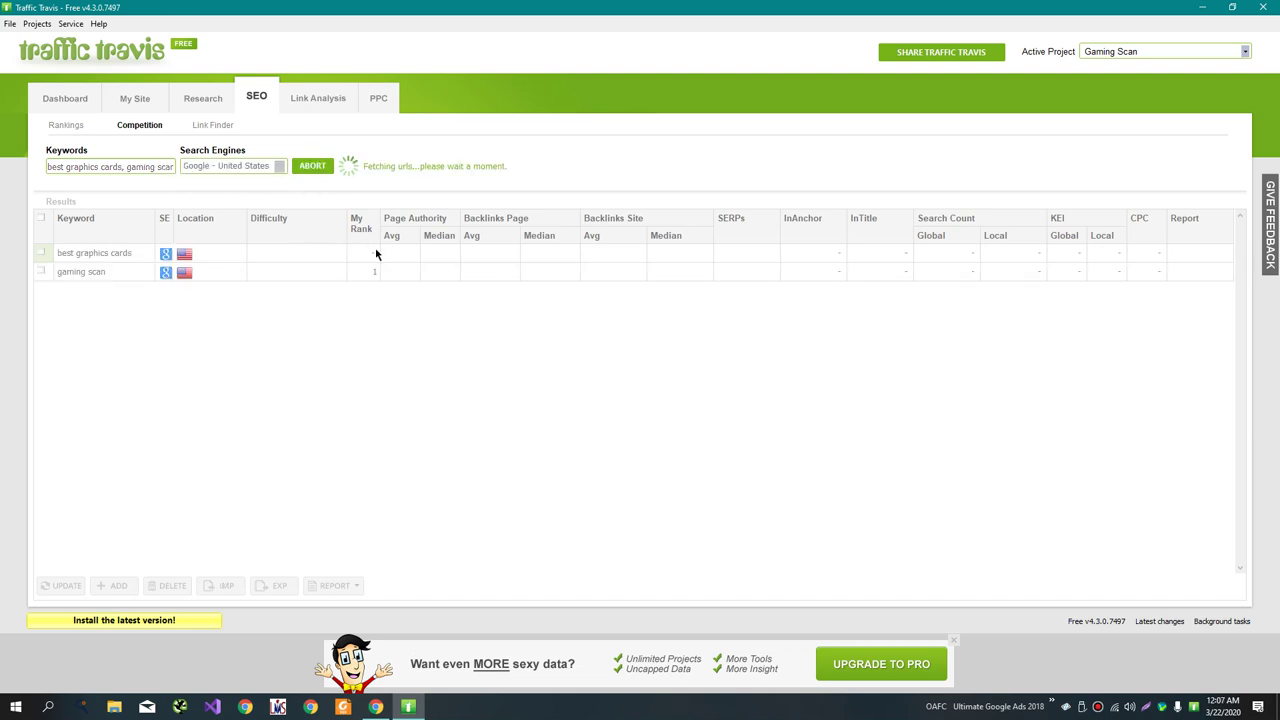
click(226, 127)
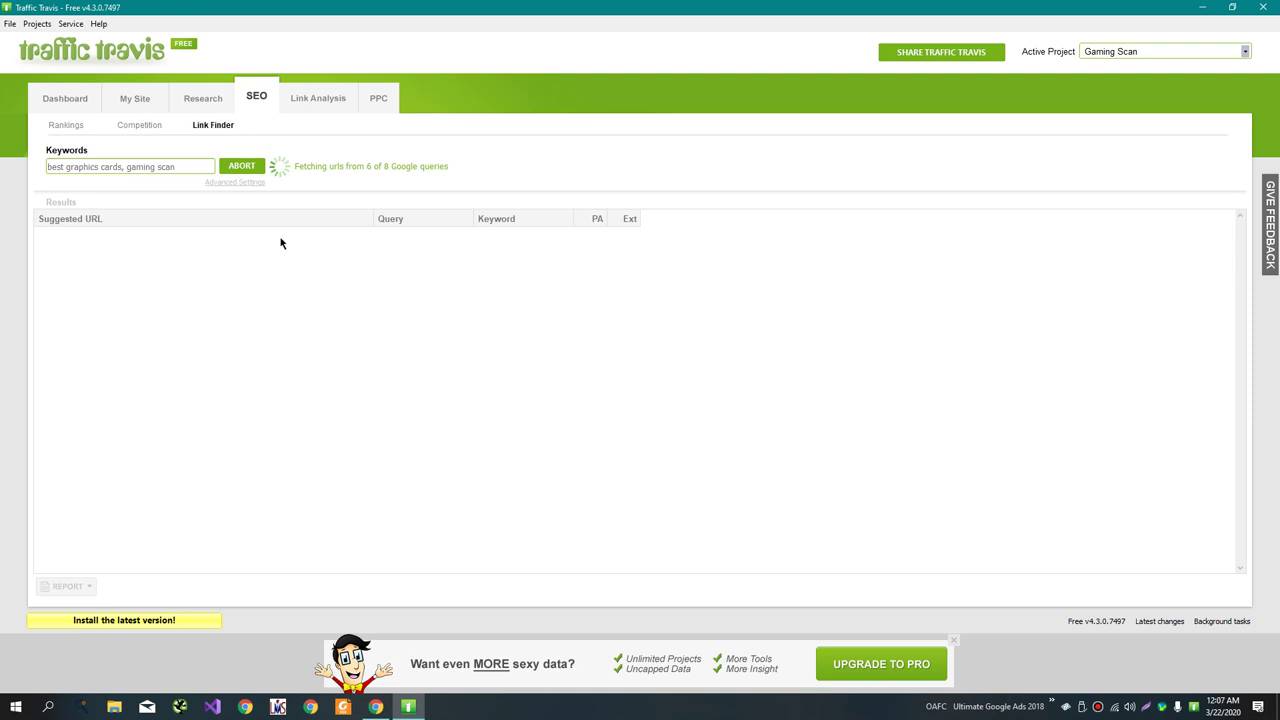
click(295, 110)
click(254, 104)
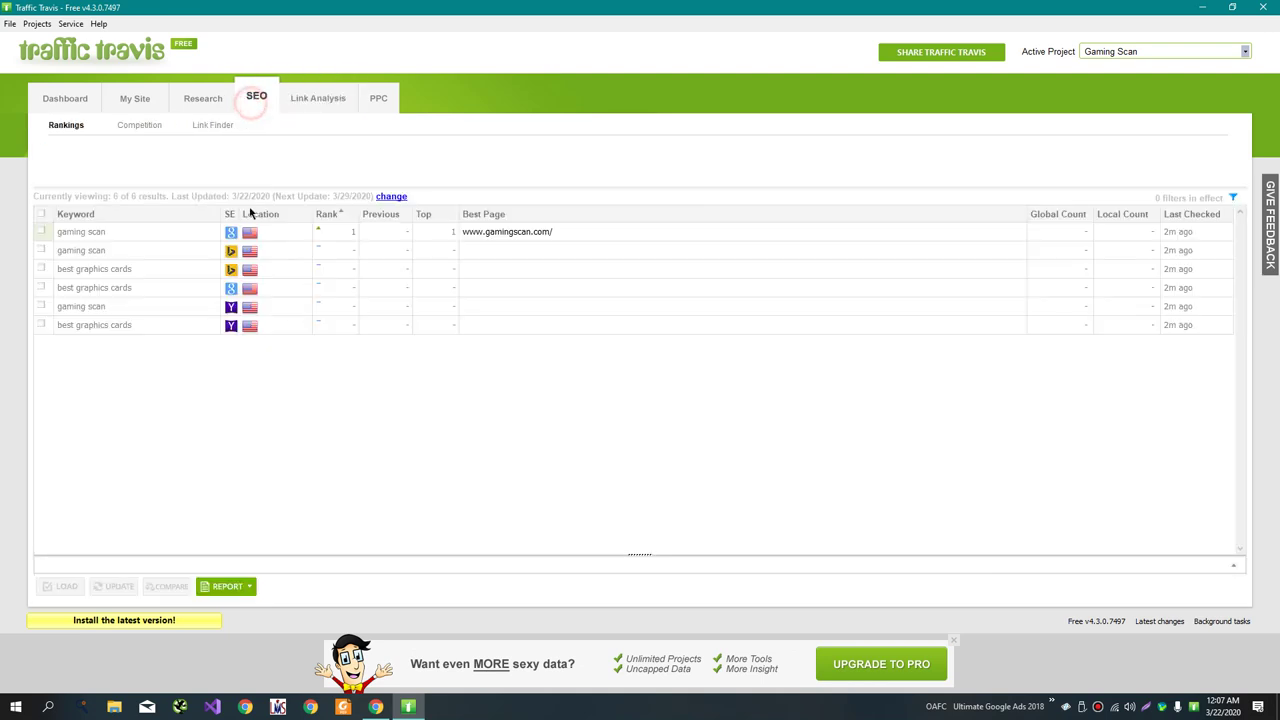
click(204, 127)
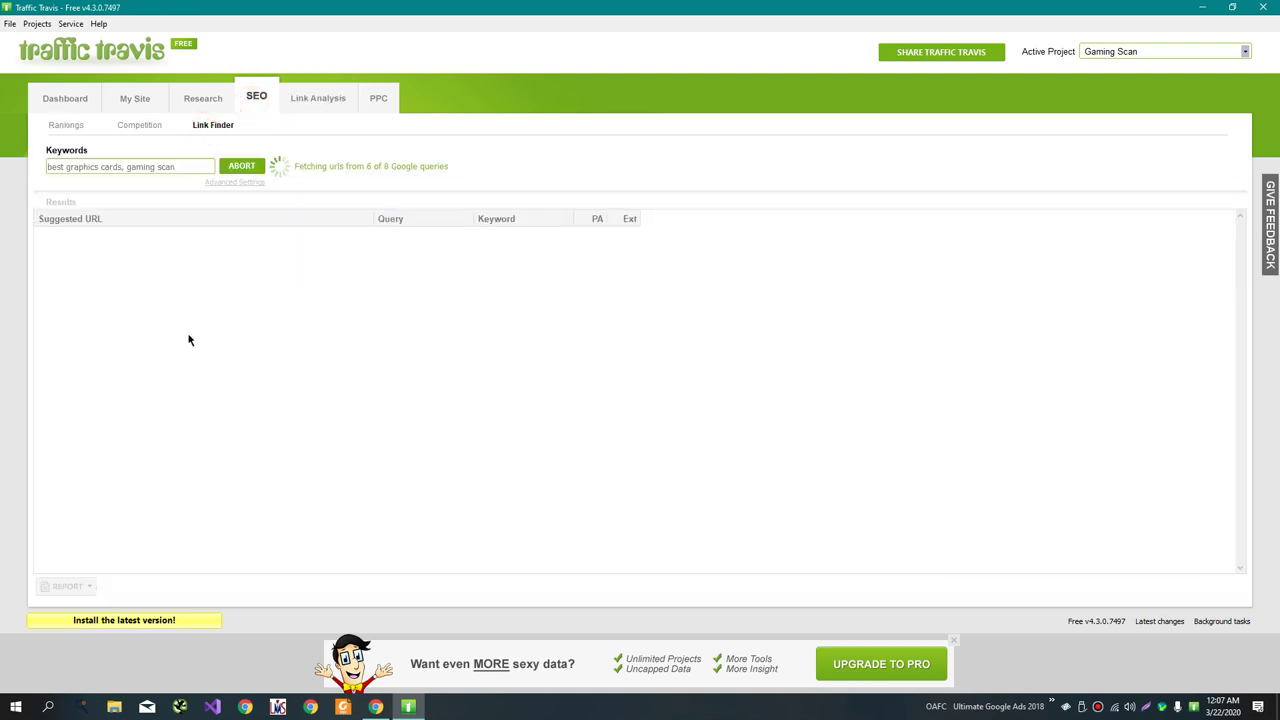
click(290, 98)
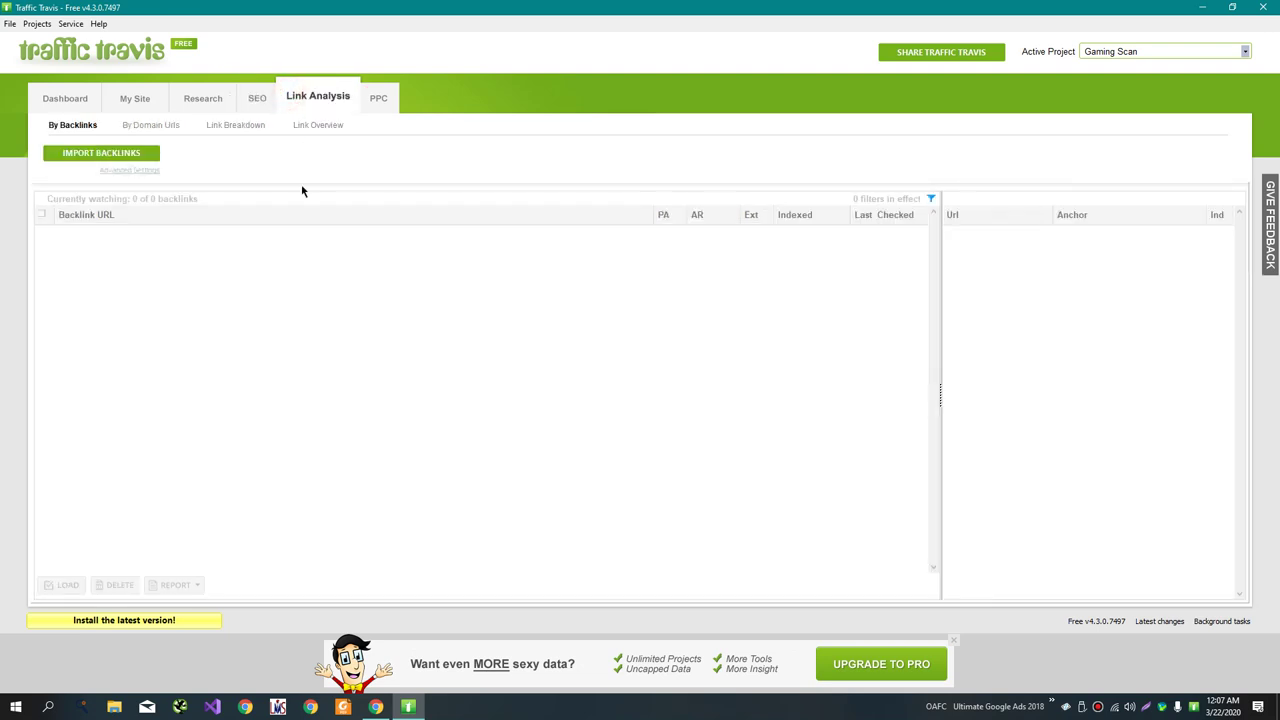
click(150, 160)
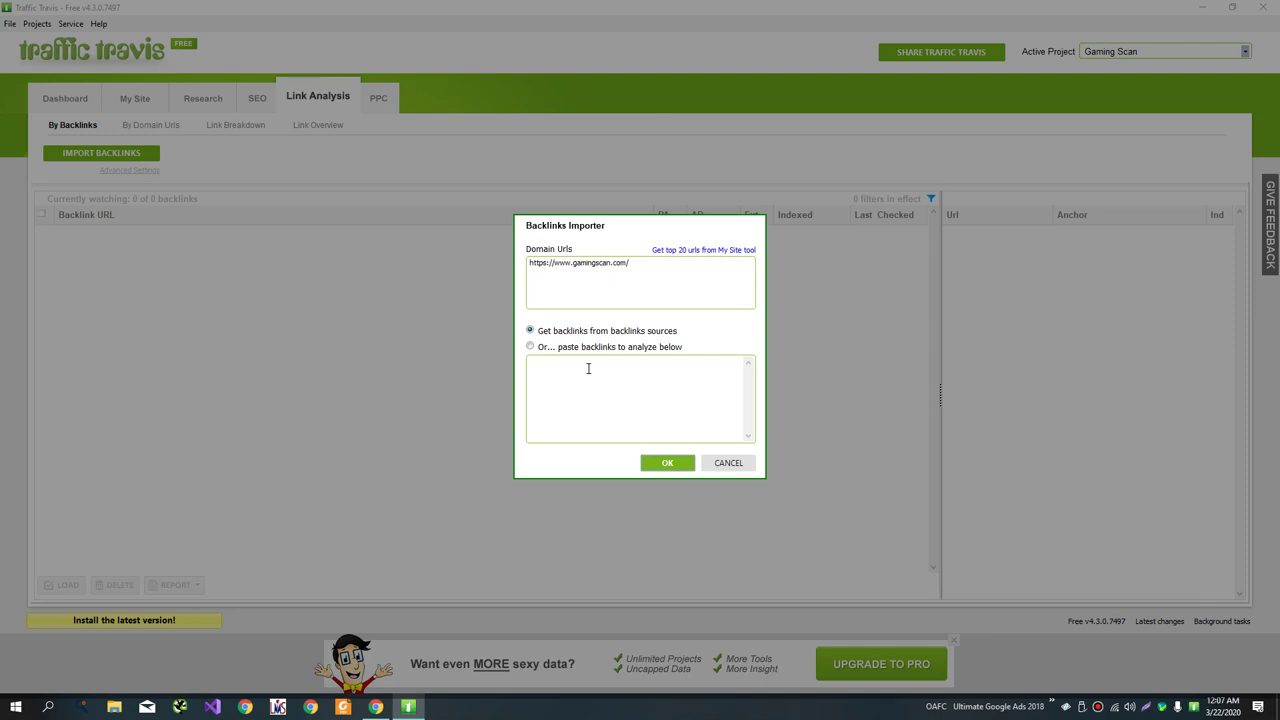
click(728, 464)
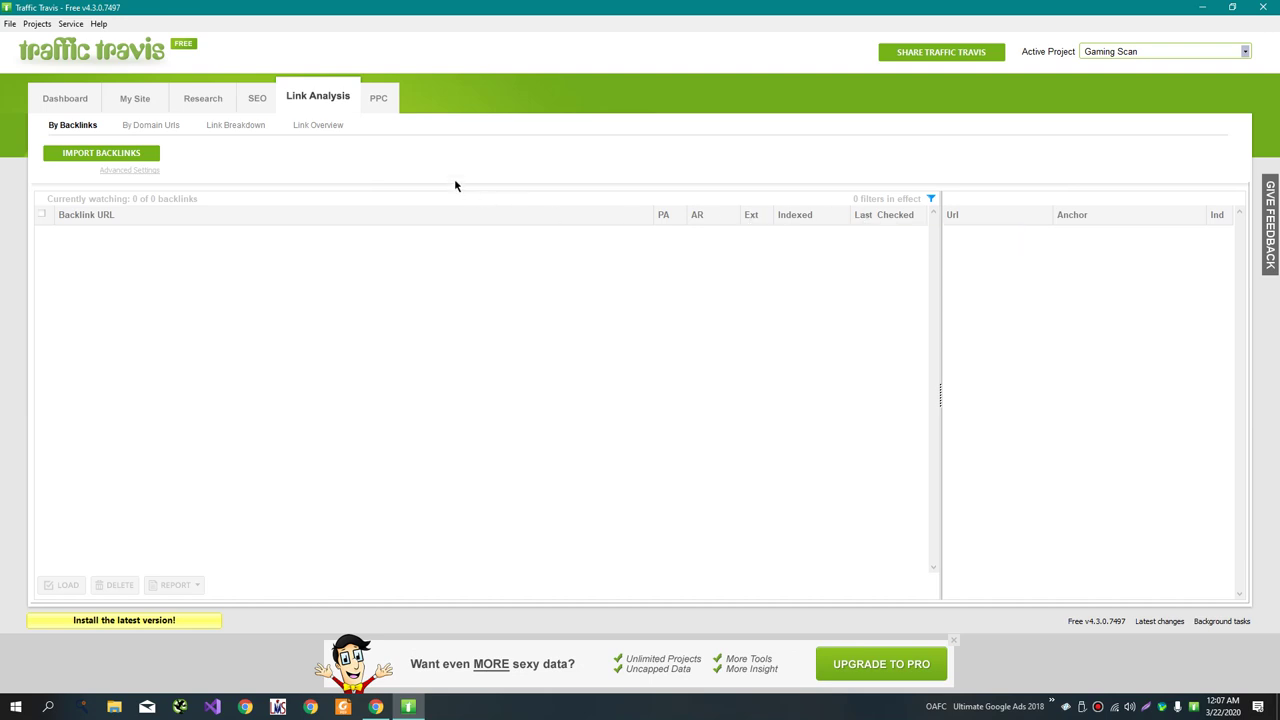
- View the PPC AdSense Finder and check the Gaming Scan project's dashboard summary and page warnings
click(380, 100)
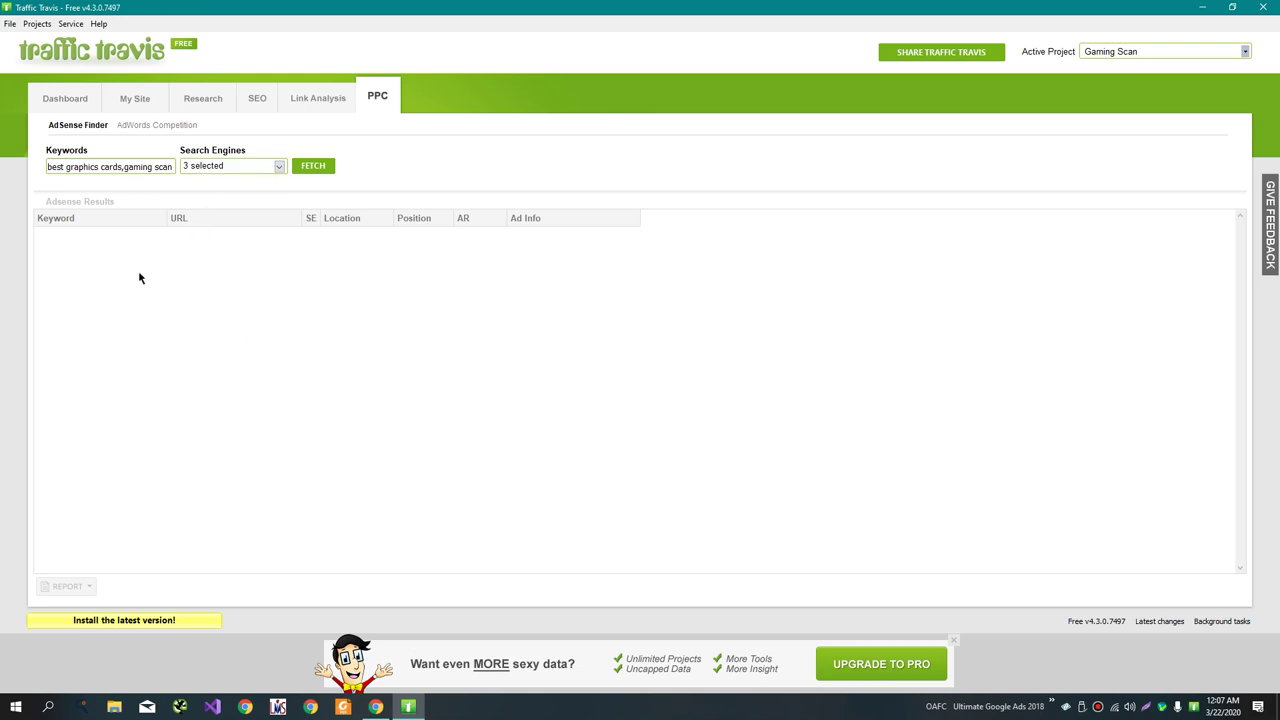
click(67, 100)
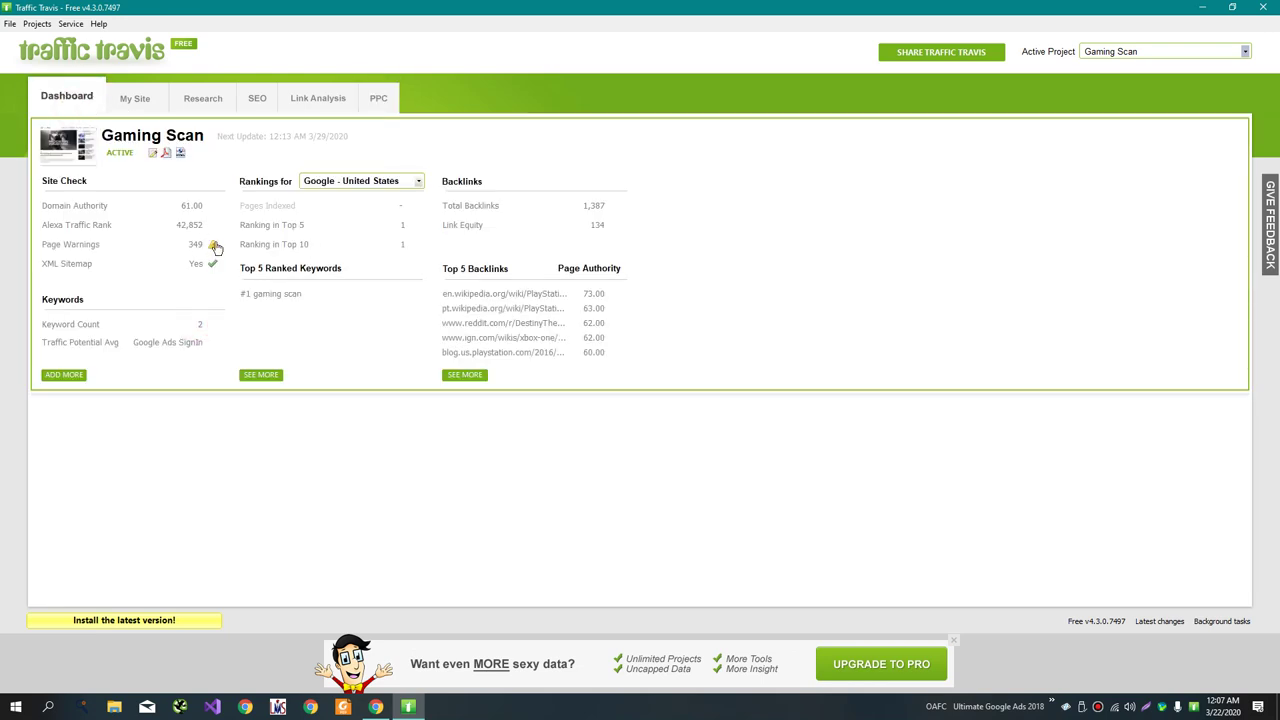
click(213, 245)
click(65, 98)
- Return to the My Site page list and look back up through the pages' warning counts
click(147, 101)
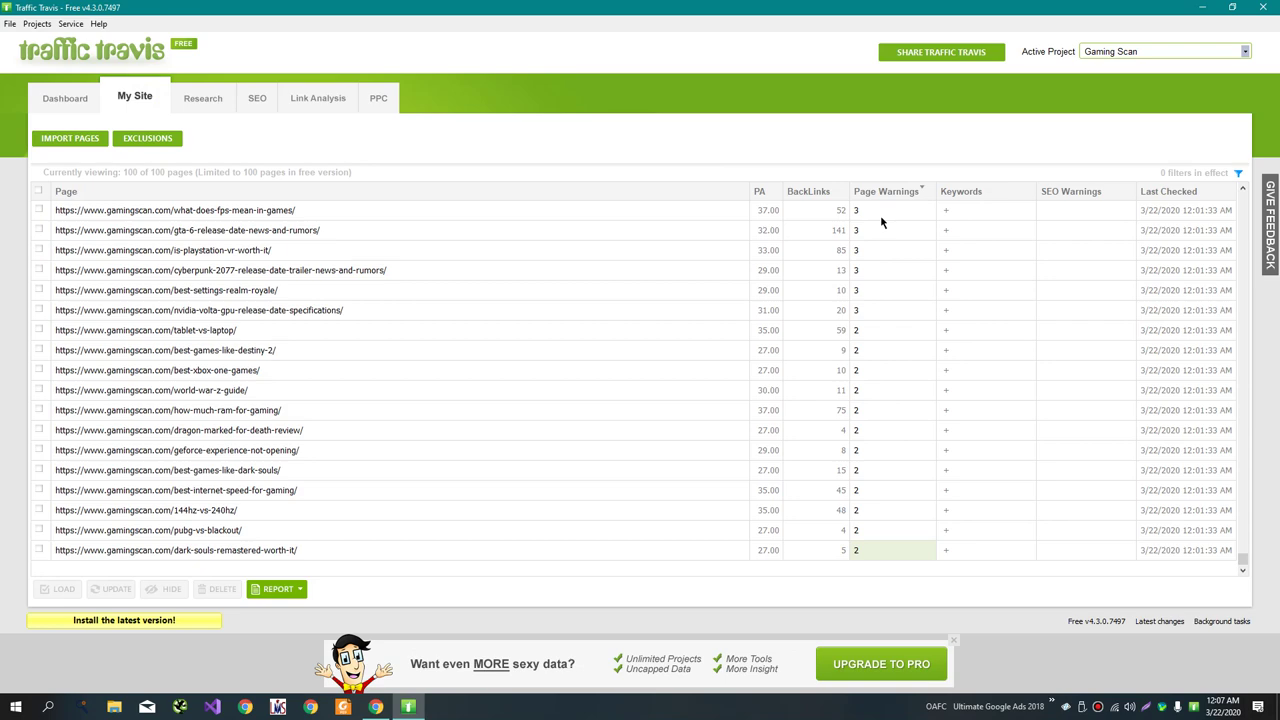
scroll(880, 220, up, 5)
scroll(880, 222, up, 10)
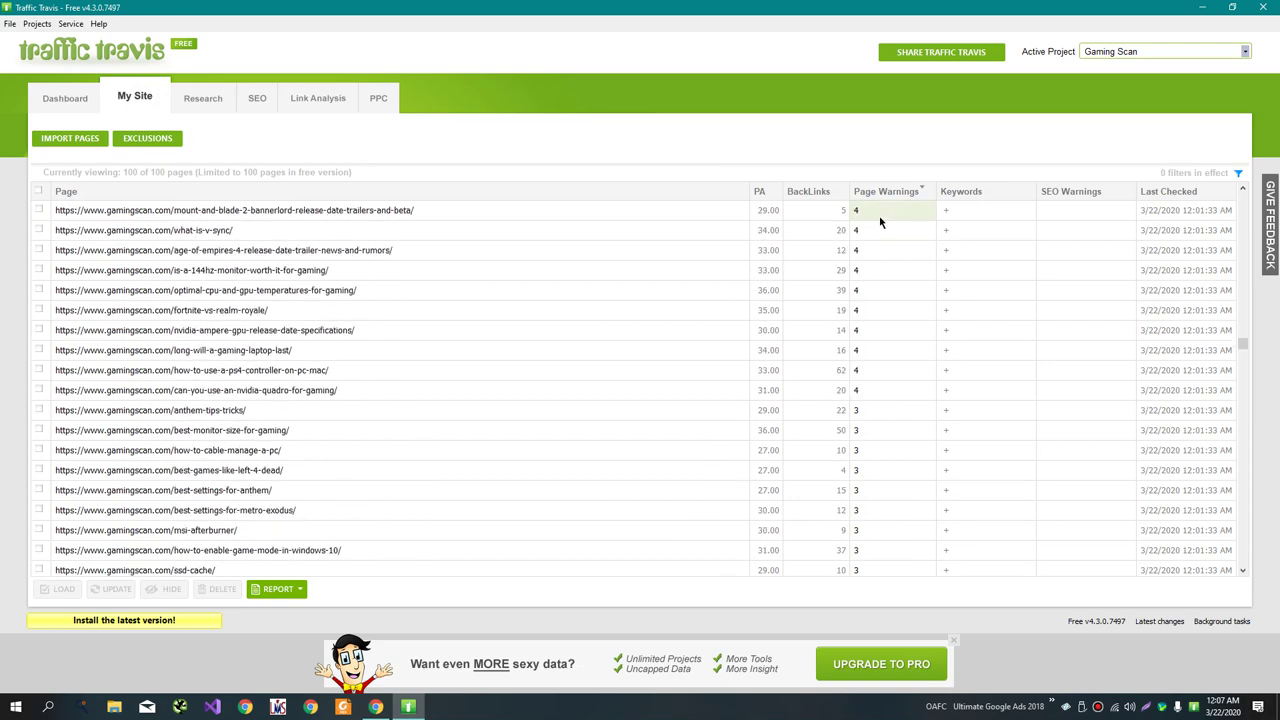